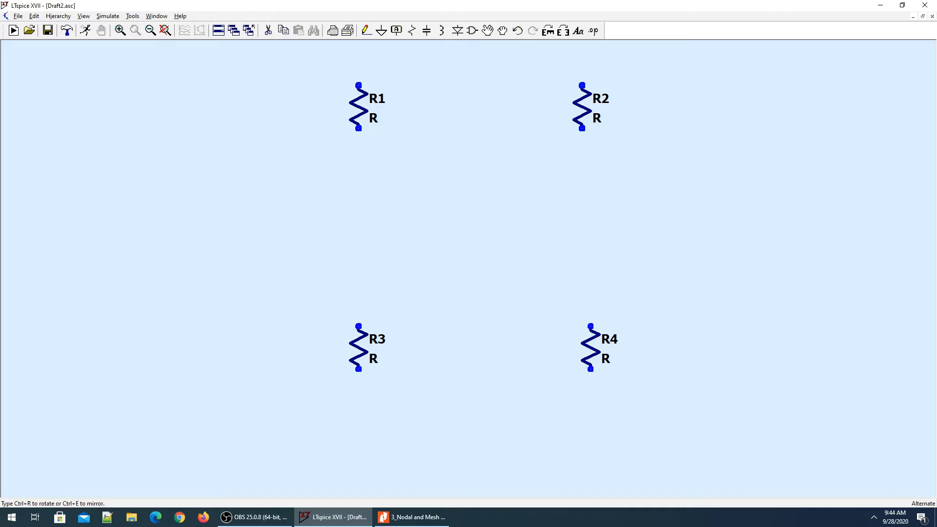
Place a fourth vertical resistor below R2, and a fifth, rotated horizontally, between the two resistor columns.
click(590, 344)
key(ctrl+r)
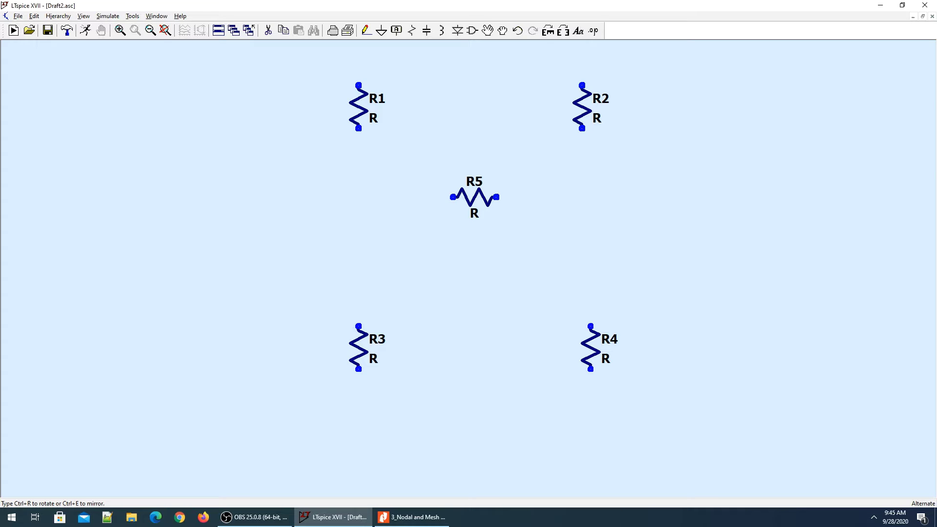
click(474, 197)
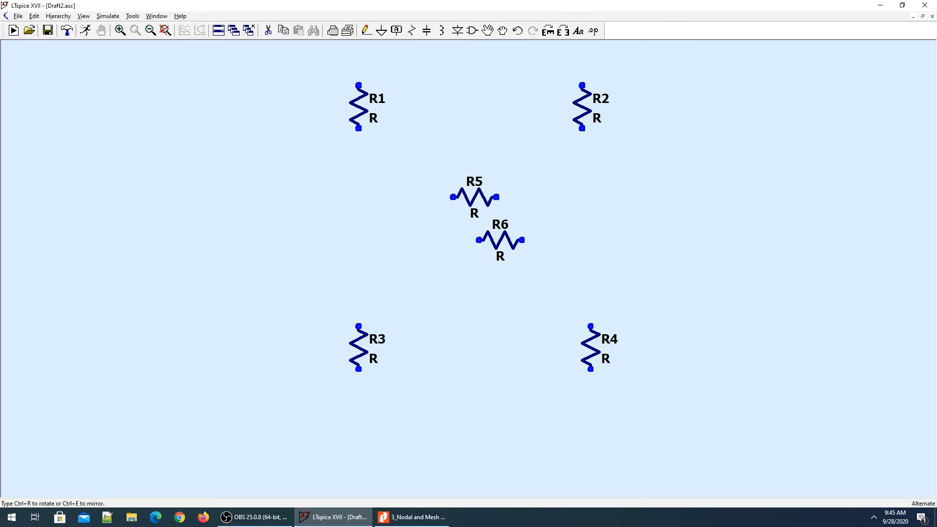
key(Escape)
Move resistors R3 and R4 together slightly farther down the schematic.
key(F7)
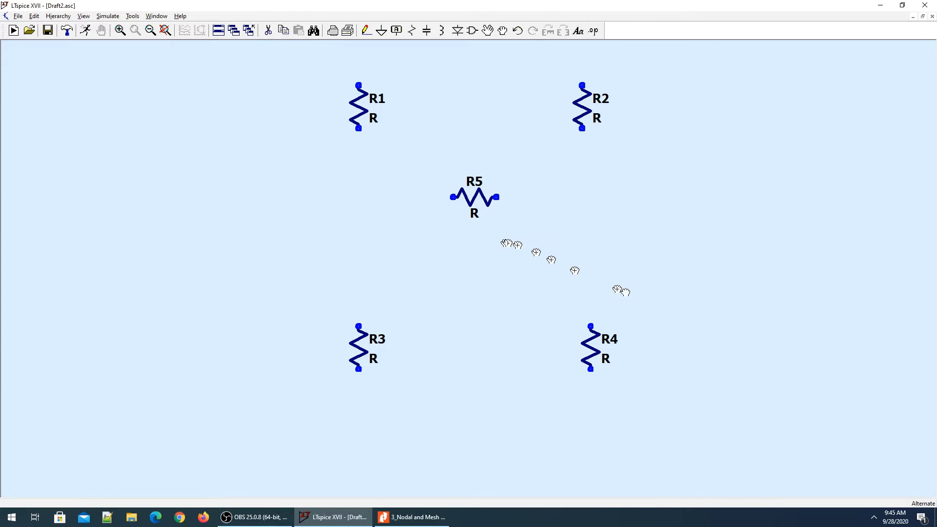
drag(638, 299, 265, 380)
click(266, 406)
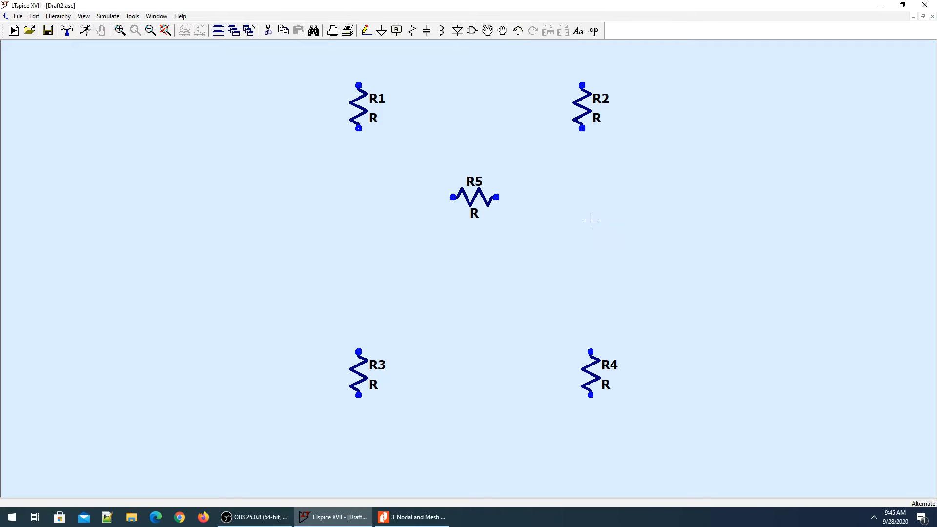
Check the circuit in the Nodal and Mesh Analysis PDF, and place an upward-pointing independent current source left of the resistors in LTspice.
click(412, 517)
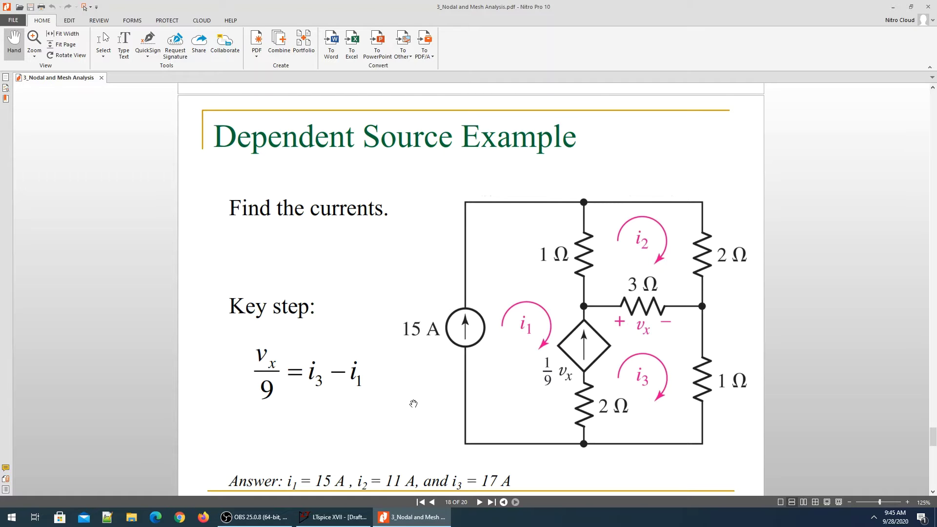
key(alt+Tab)
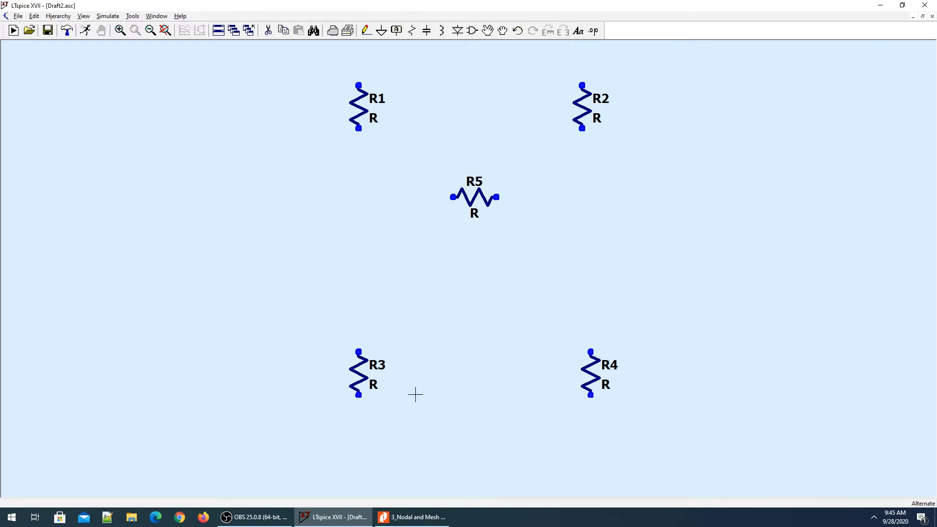
key(F2)
text(cur)
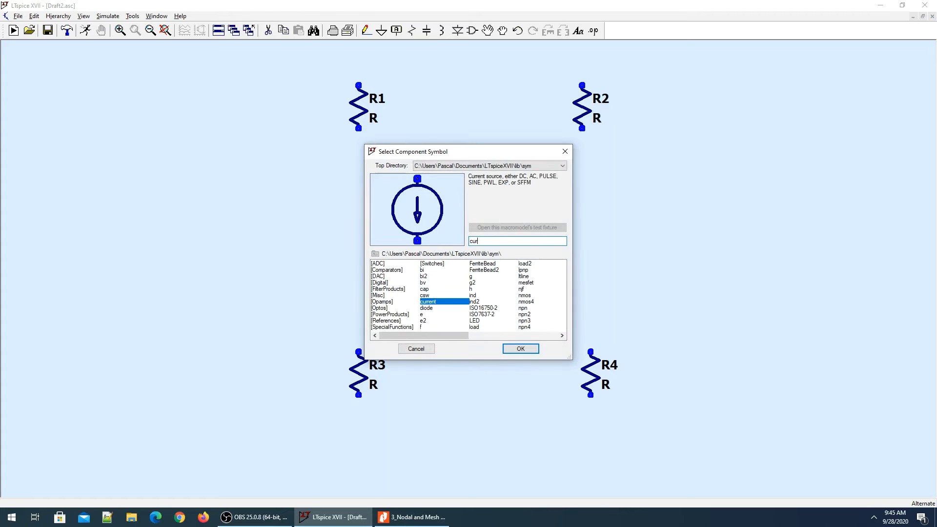
key(Return)
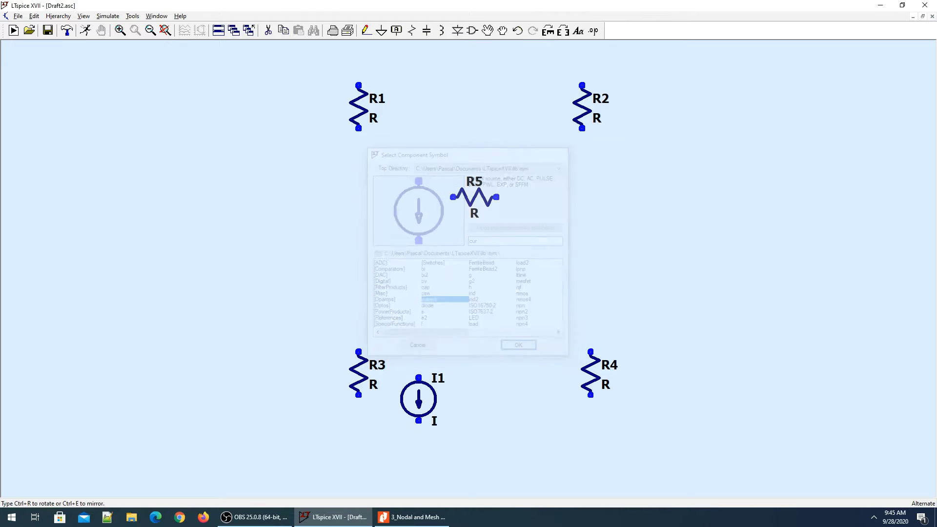
key(ctrl+r)
key(ctrl+r)
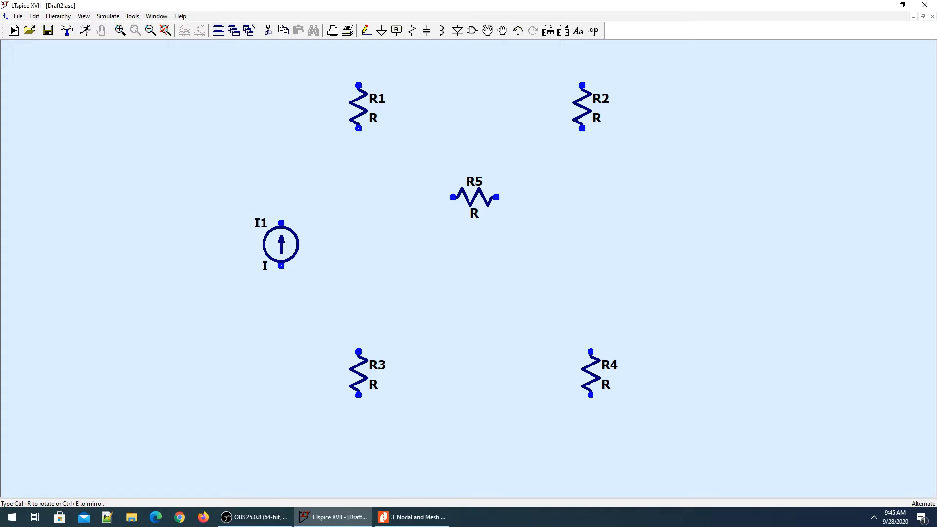
click(263, 244)
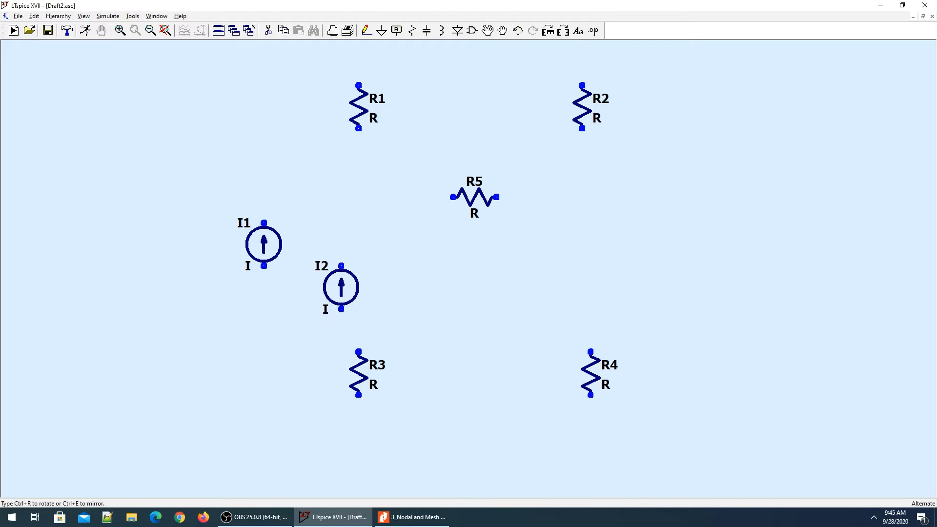
key(Escape)
Place a voltage-dependent current source (g) directly above R3, mirrored so its control terminals face the inner side, following the PDF circuit.
key(F2)
key(alt+Tab)
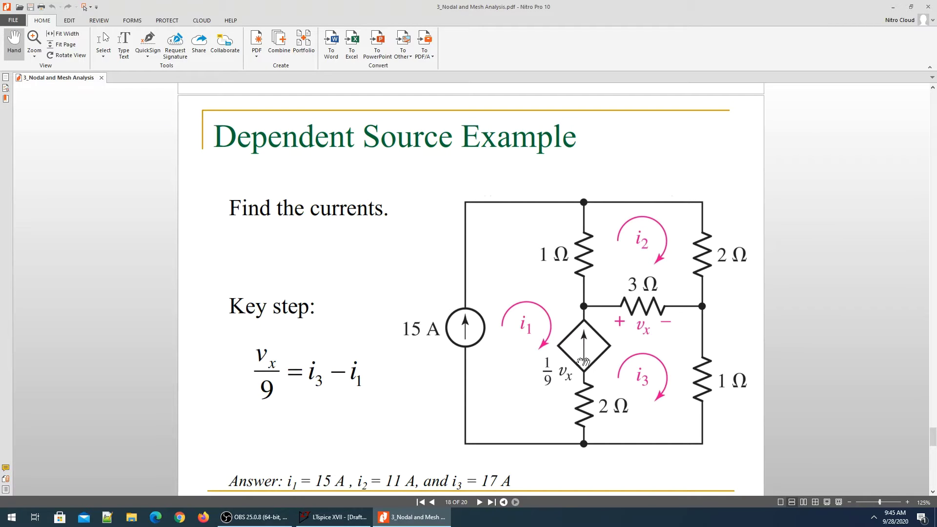
key(alt+Tab)
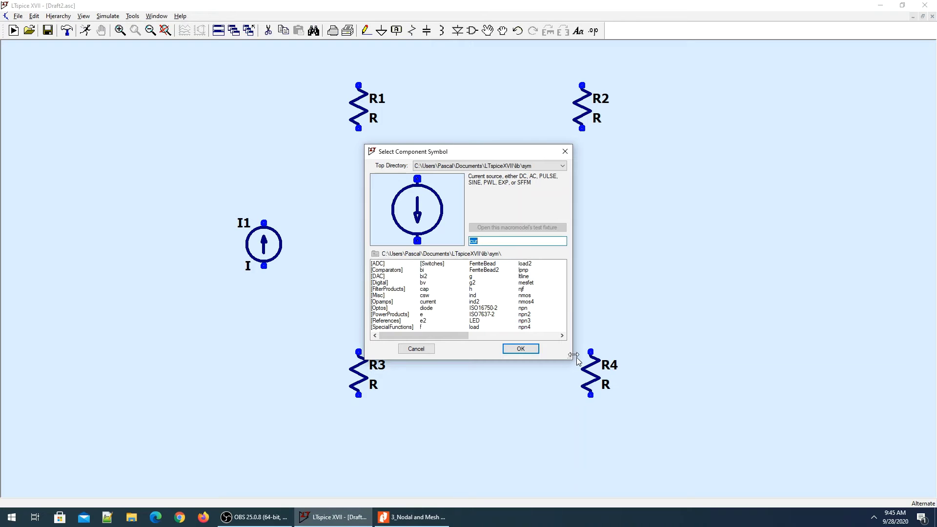
click(472, 277)
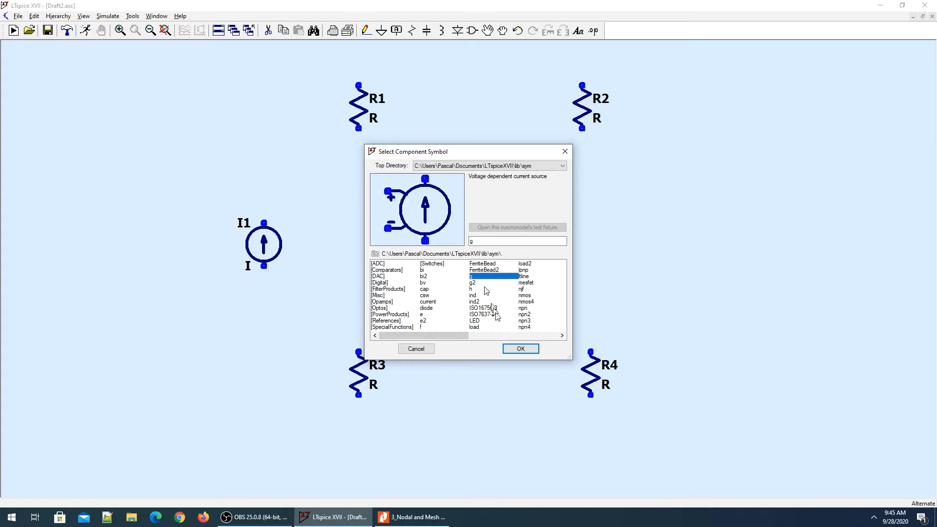
click(519, 348)
key(alt+Tab)
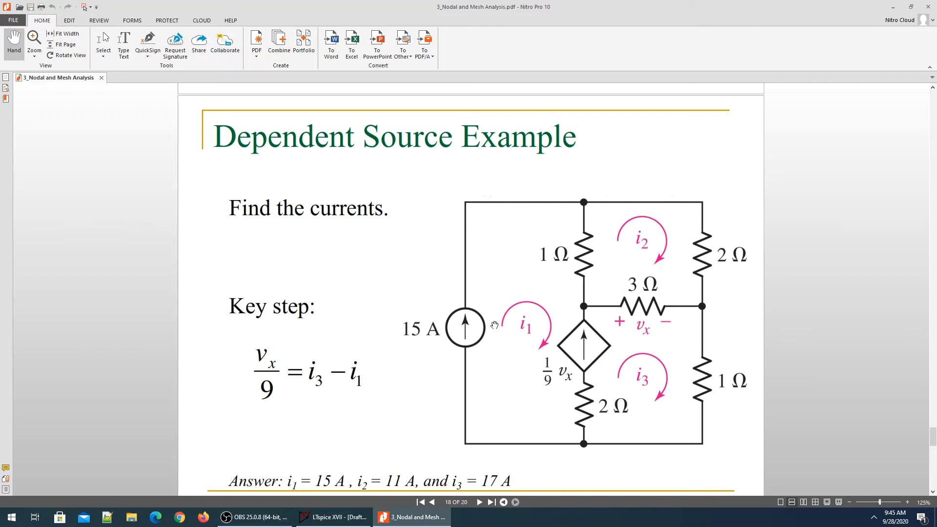
key(alt+Tab)
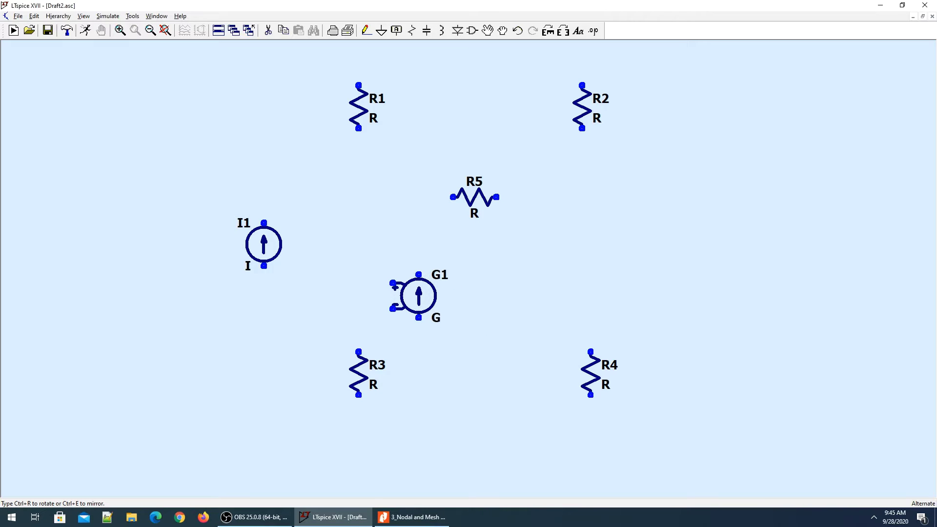
key(ctrl+e)
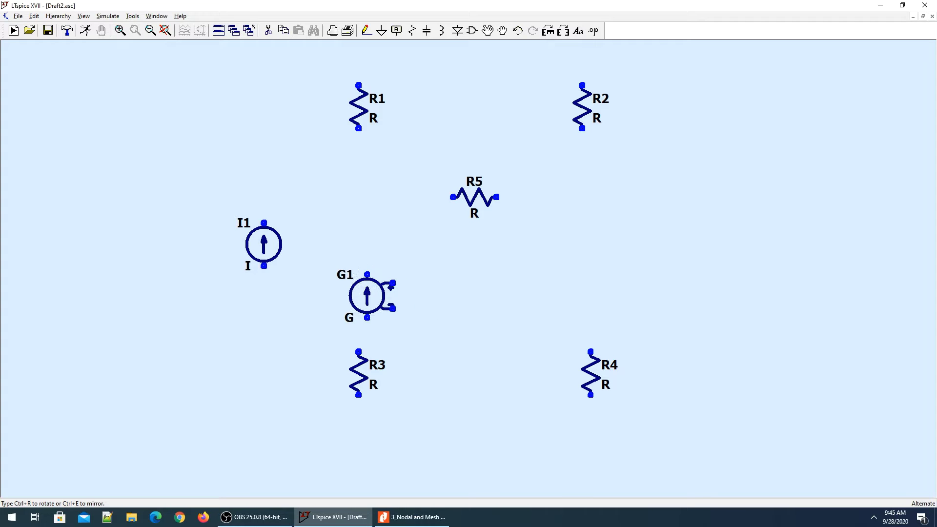
key(alt+Tab)
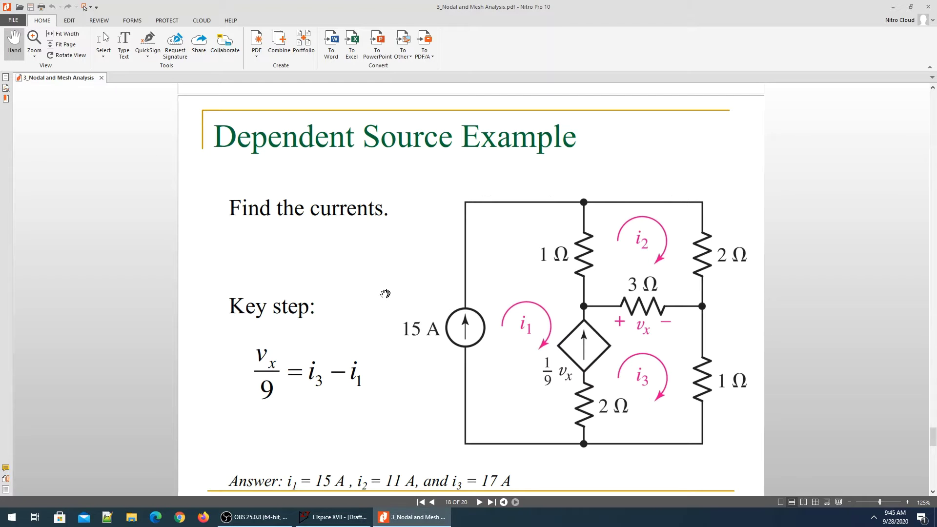
key(alt+Tab)
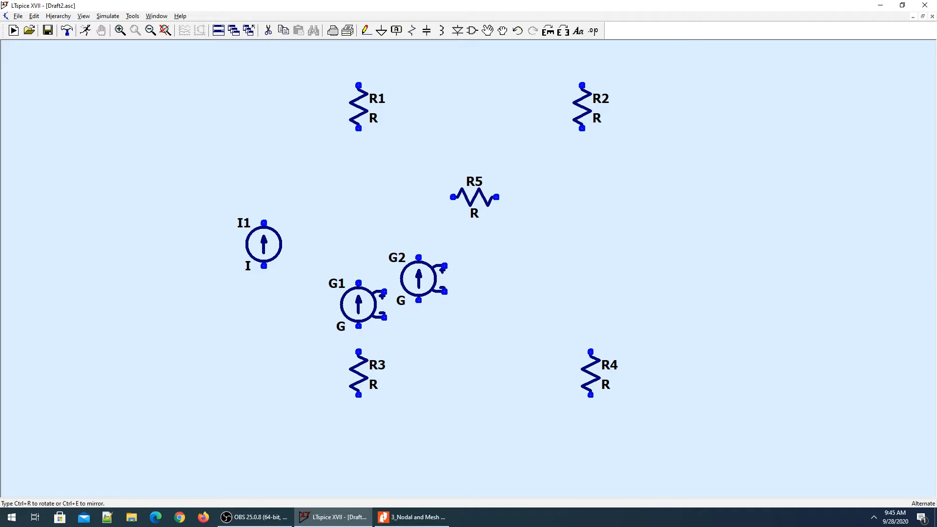
key(Escape)
Wire R1, G1, R3 and R2 into a closed rectangular loop, and move R4 onto the wire below R2.
key(alt+Tab)
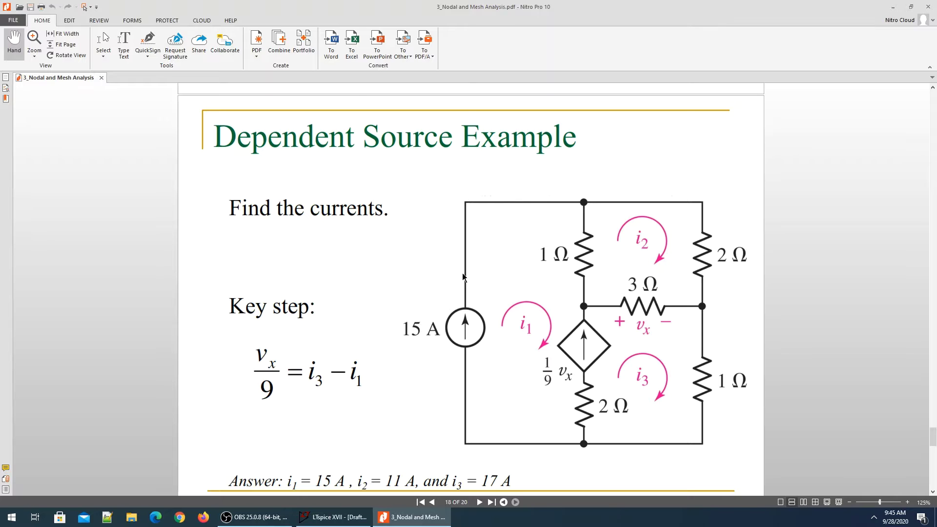
key(alt+Tab)
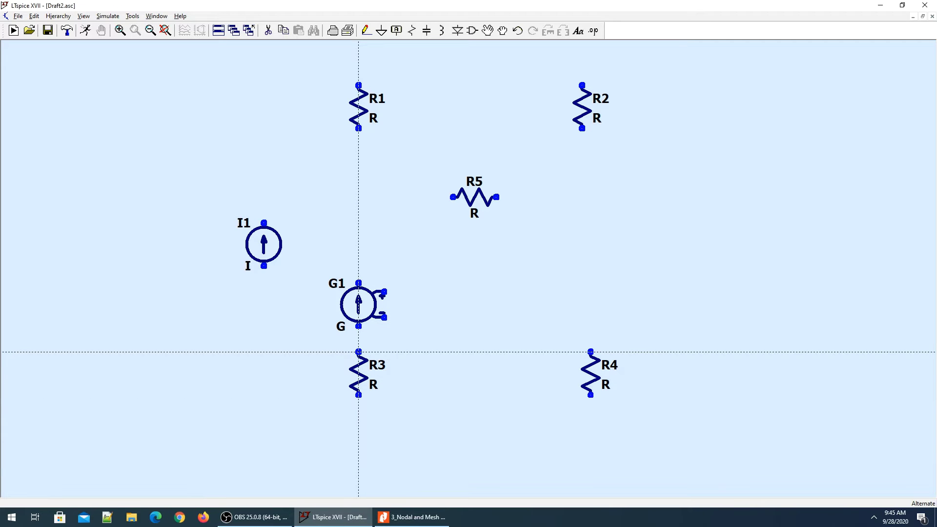
click(358, 351)
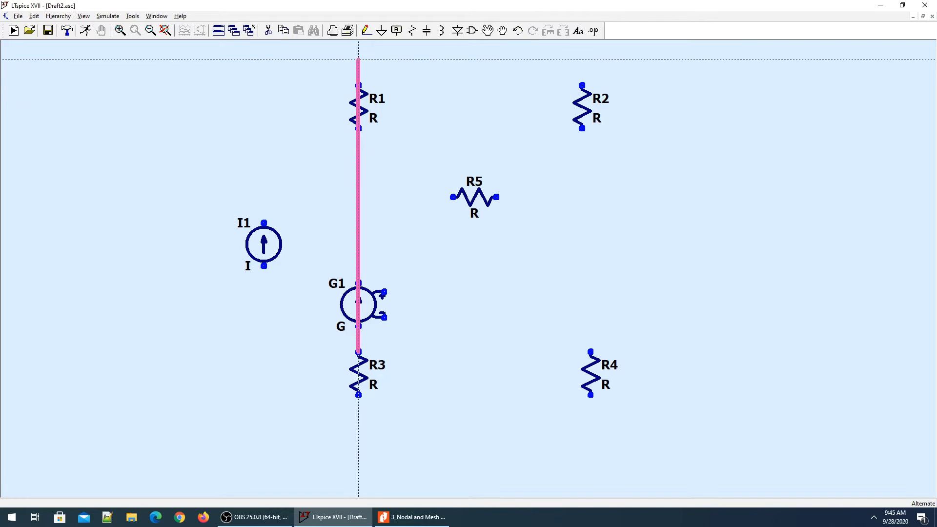
click(582, 59)
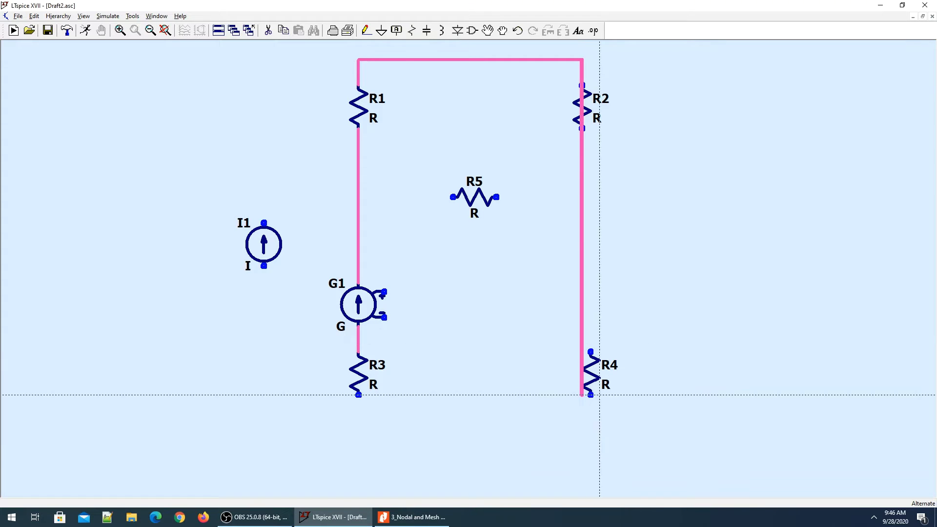
click(582, 429)
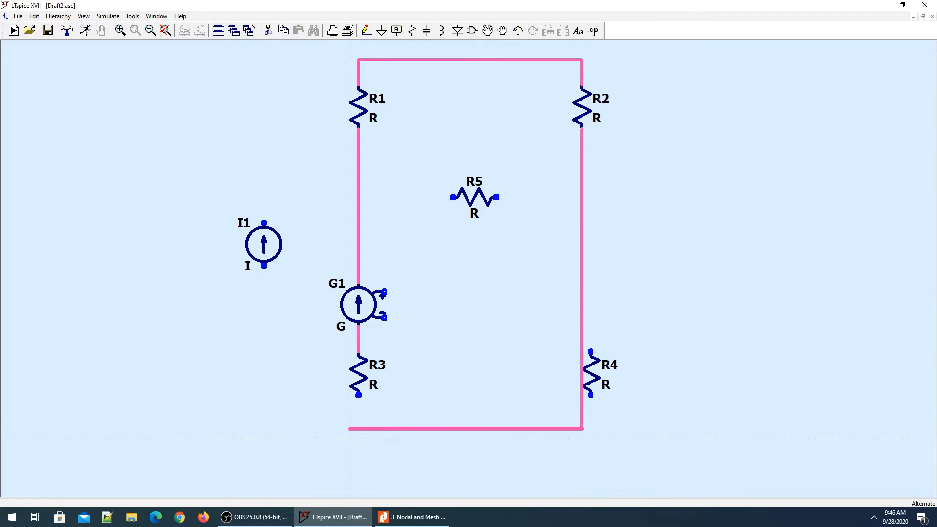
click(359, 394)
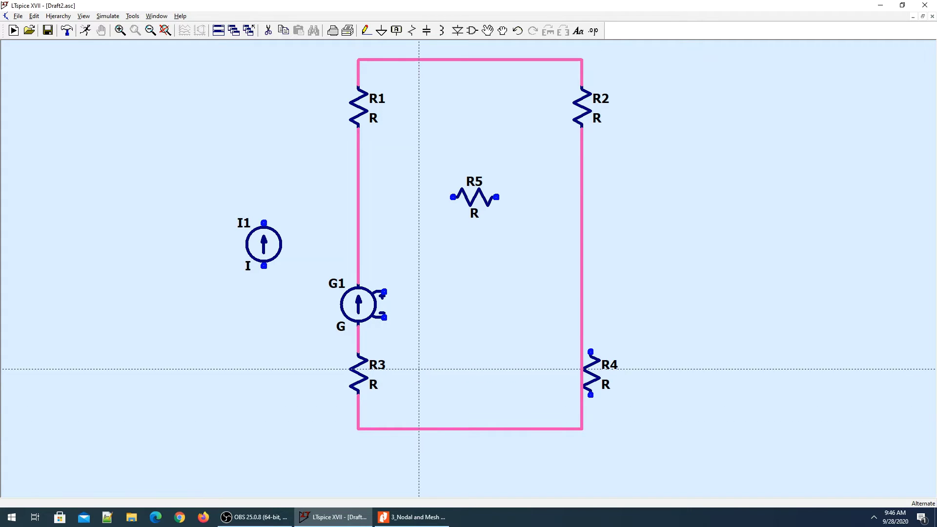
key(Escape)
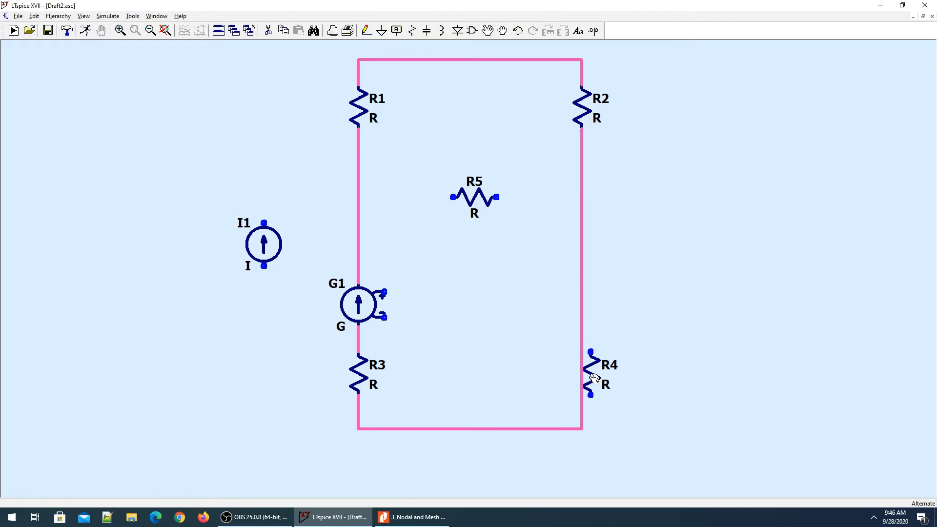
click(593, 376)
click(593, 376)
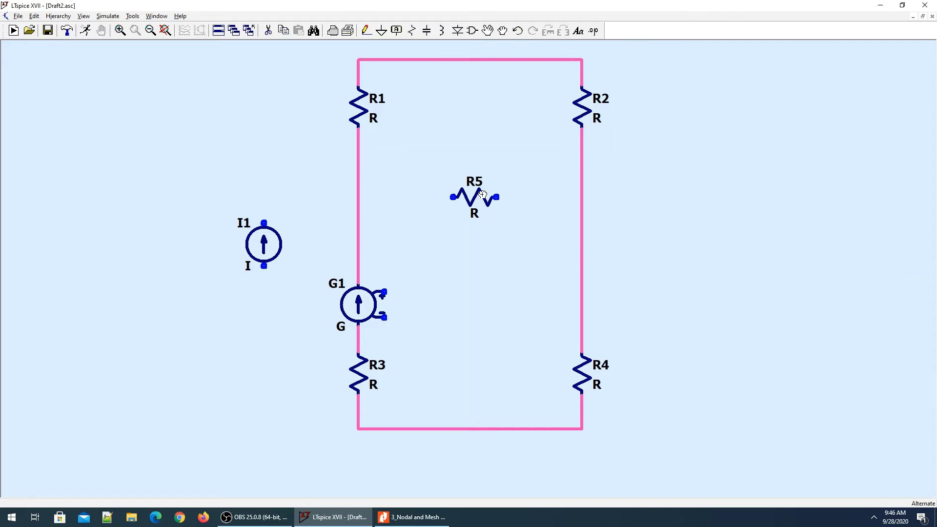
Wire R5 between the R1–G1 branch and the R2–R4 branch.
key(F3)
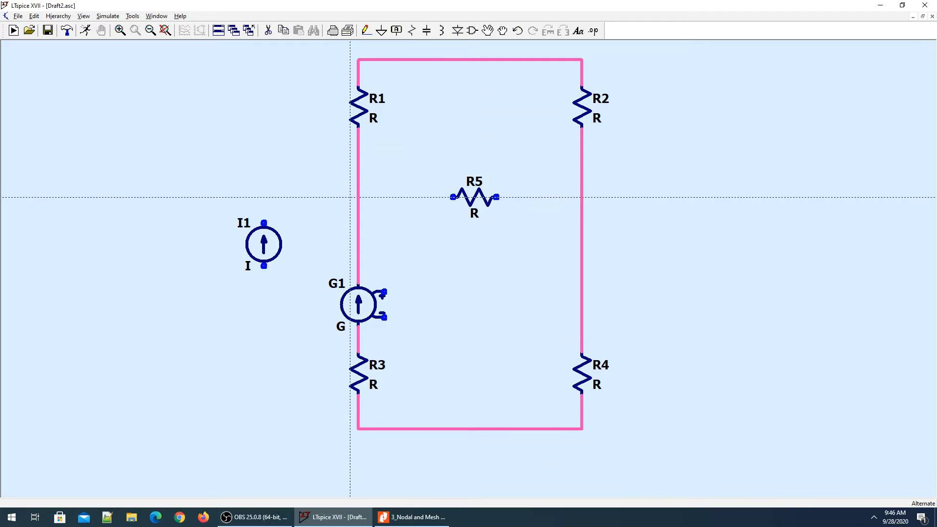
click(359, 197)
click(452, 197)
click(496, 197)
click(581, 197)
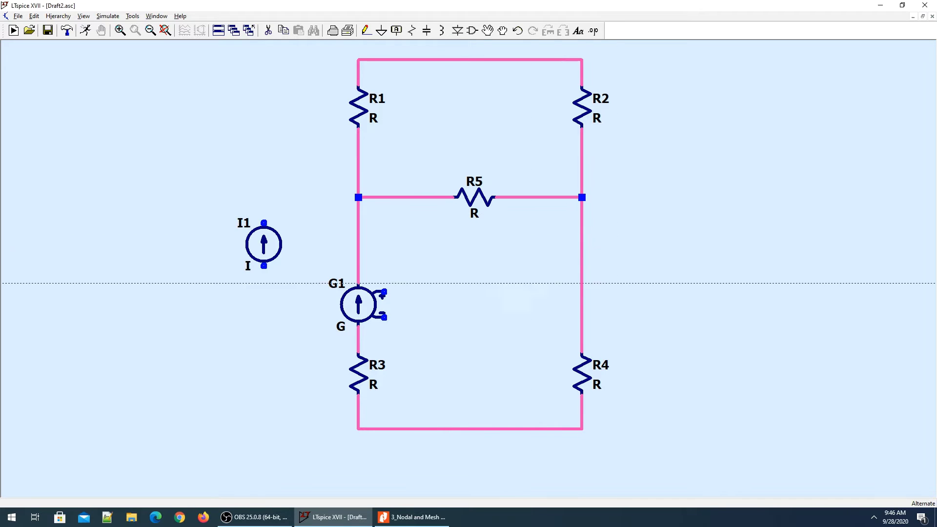
Compare with the PDF circuit and wire the upper terminal of current source I1 to the node above R1.
key(alt+Tab)
key(alt+Tab)
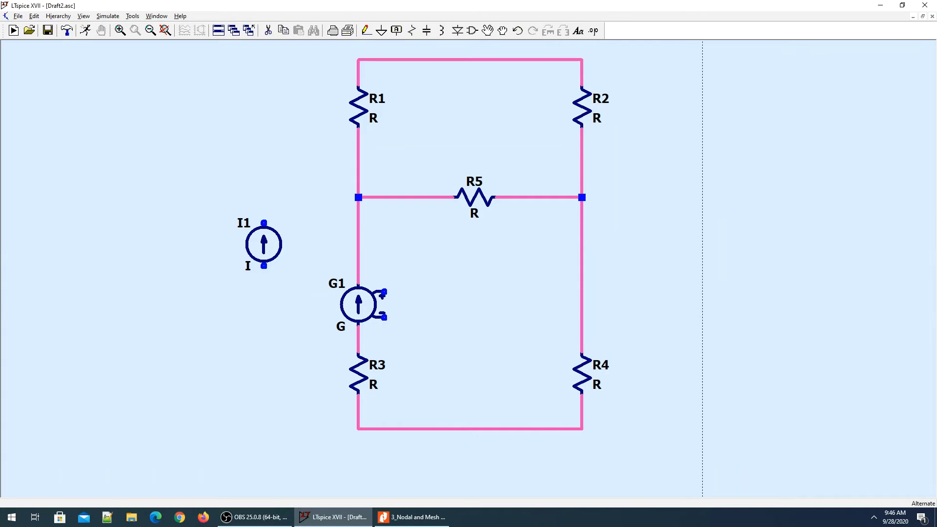
key(alt+Tab)
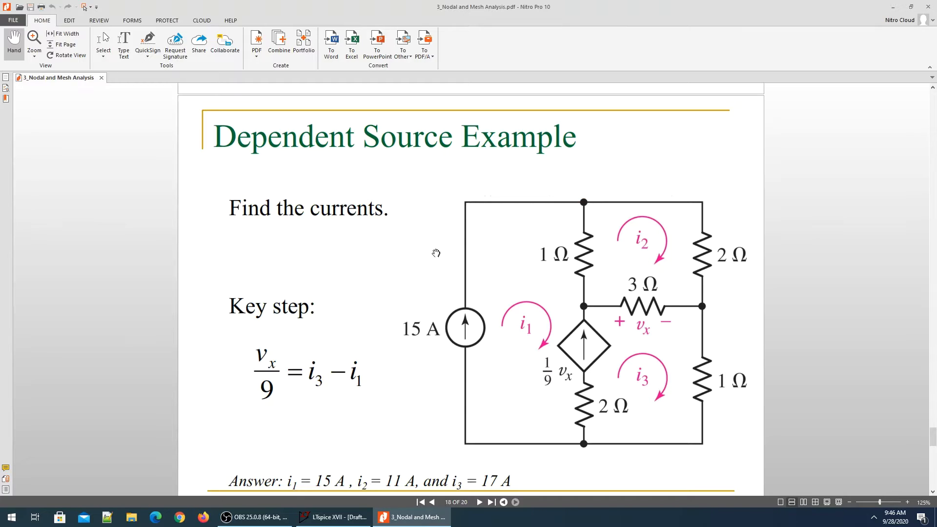
key(alt+Tab)
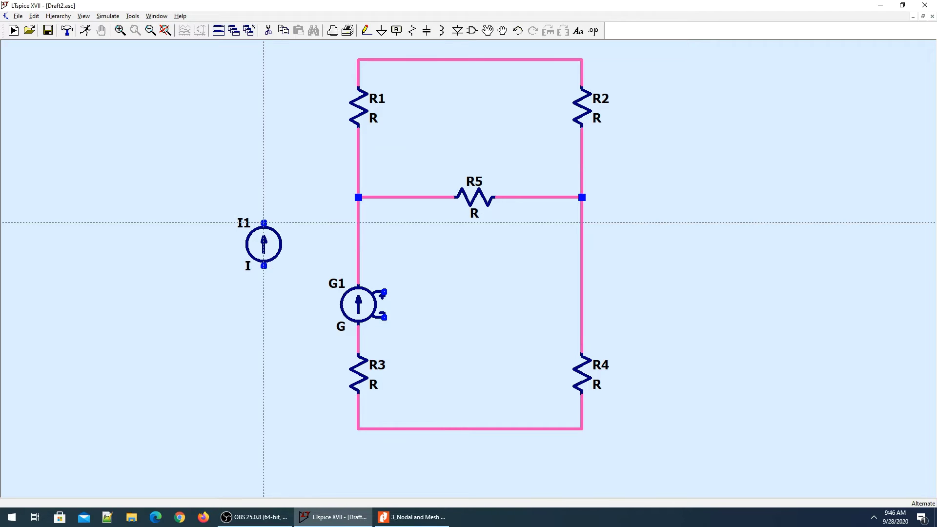
click(264, 223)
scroll(263, 59, up, 2)
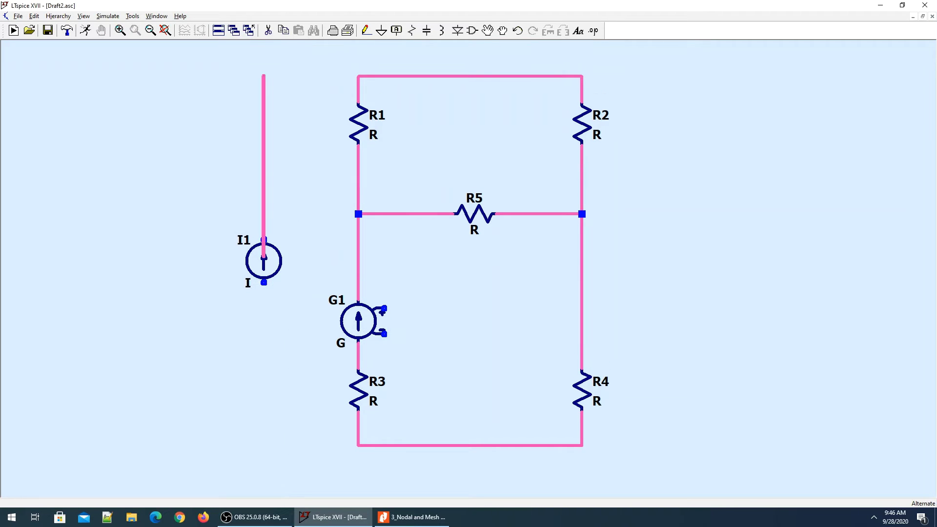
click(358, 93)
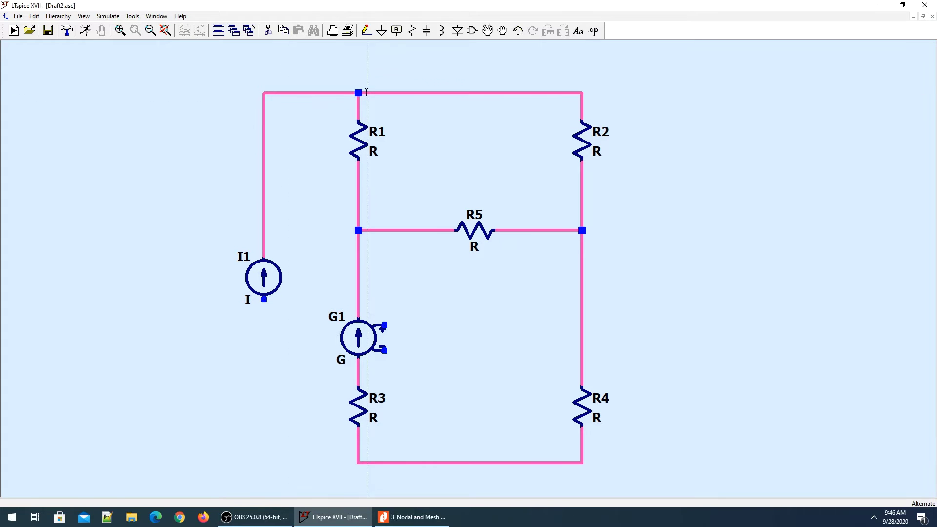
click(263, 299)
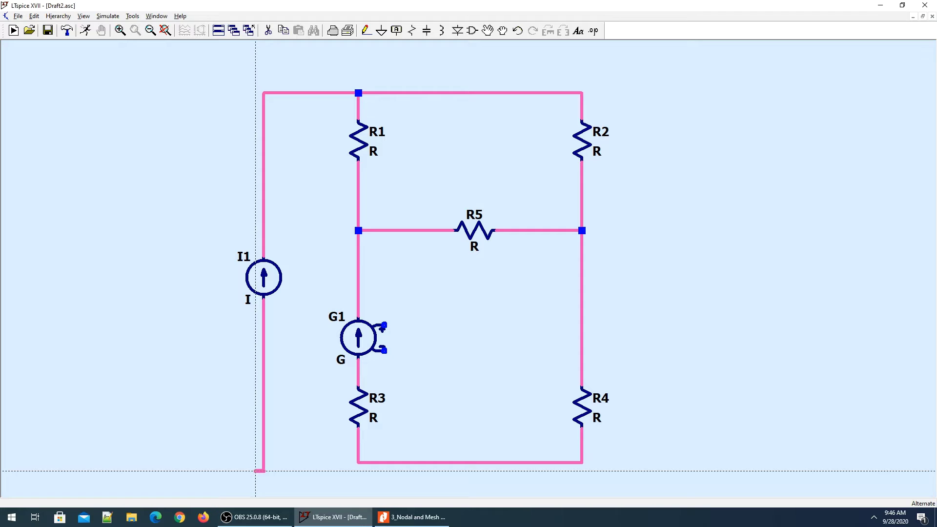
click(255, 471)
right_click(254, 470)
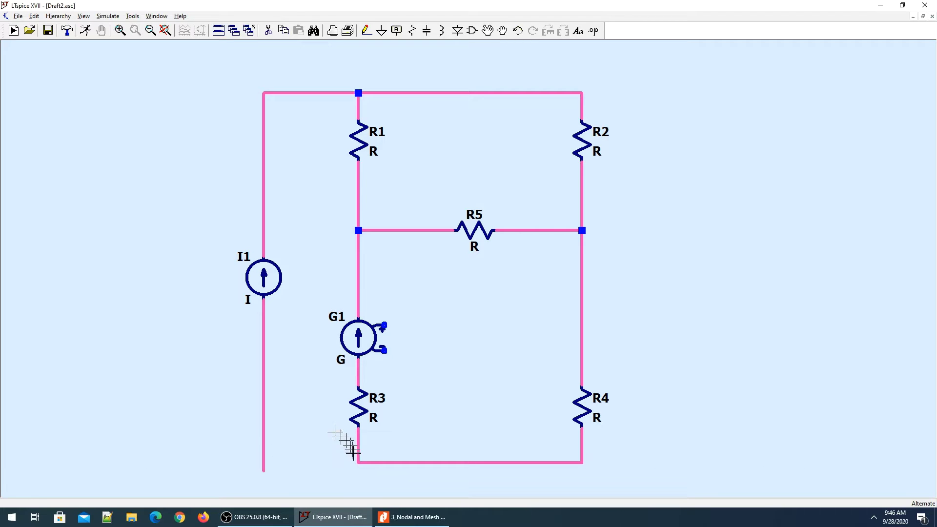
key(Delete)
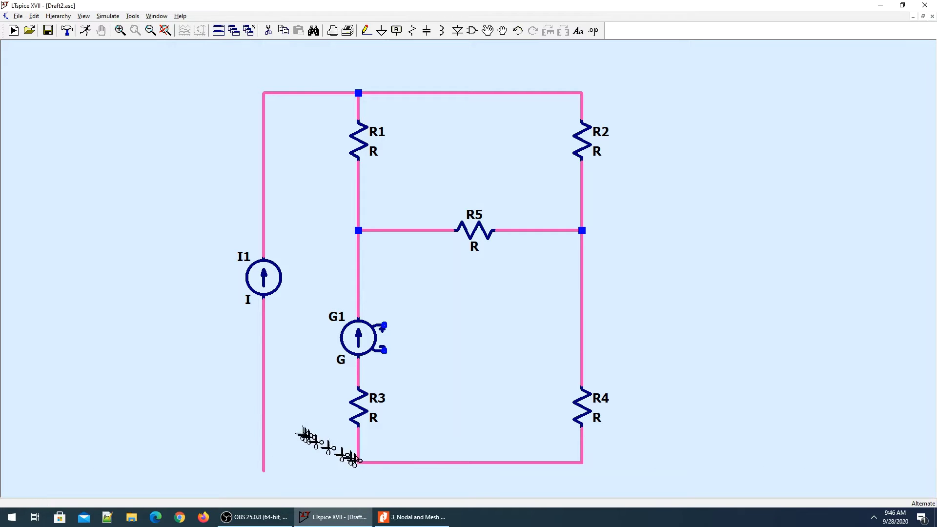
click(264, 404)
Wire the node below R3 to the lower terminal of current source I1, closing the outer loop.
key(F3)
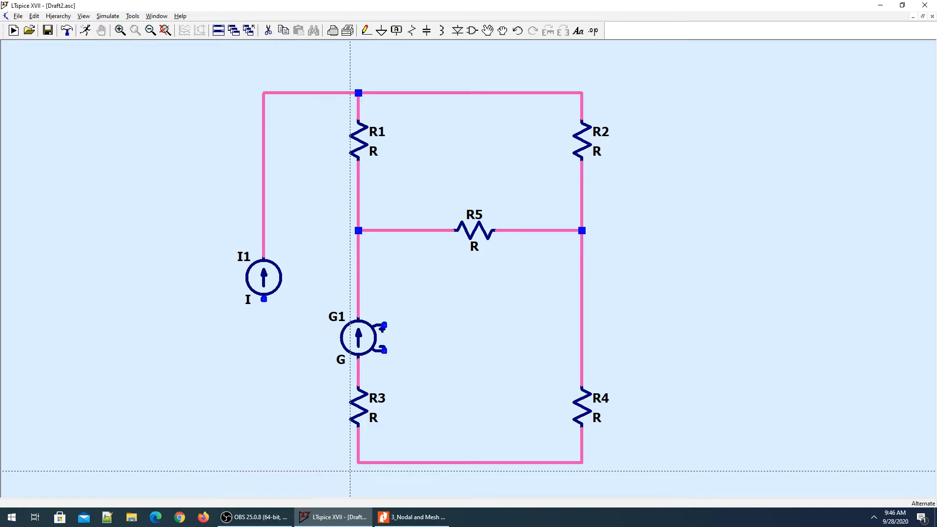
click(358, 463)
click(264, 298)
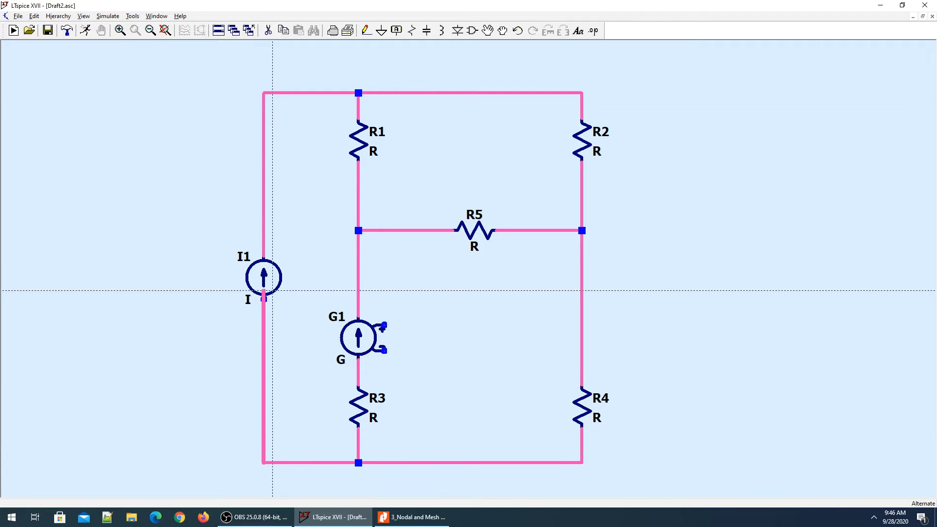
Check the resistances in the PDF circuit and set R1 to 1 Ω, R5 to 3 Ω and R2 to 2 Ω.
key(alt+Tab)
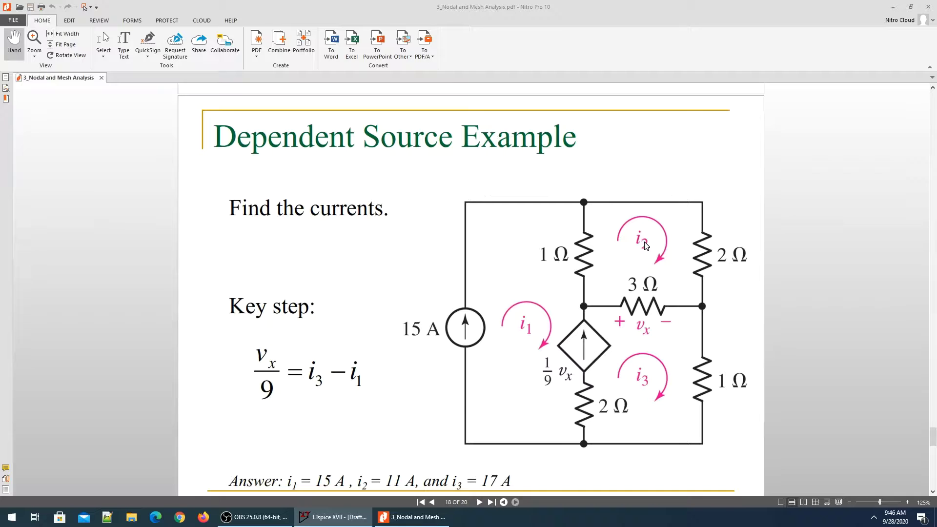
key(alt+Tab)
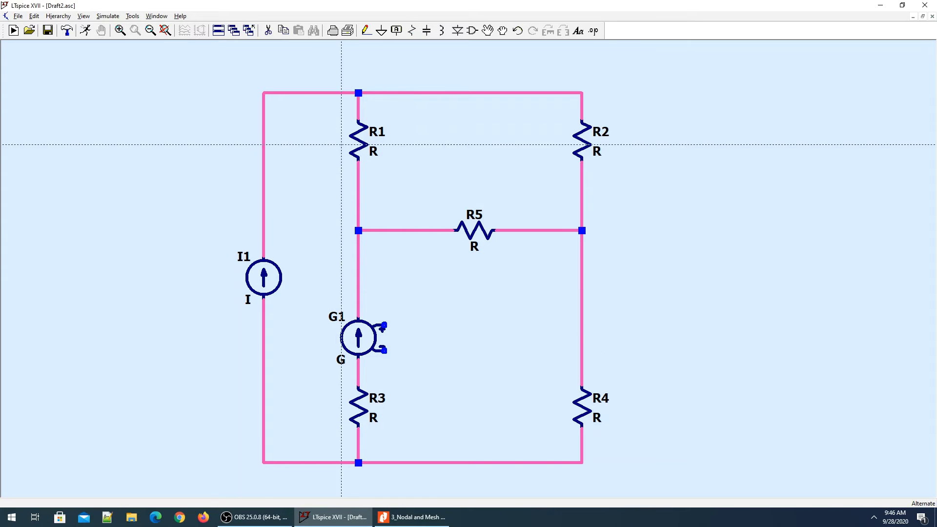
key(alt+Tab)
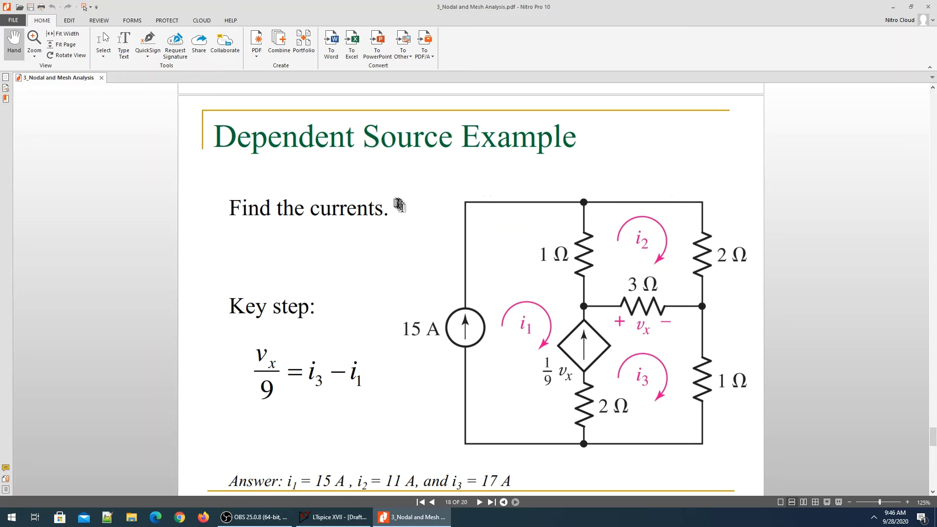
key(alt+Tab)
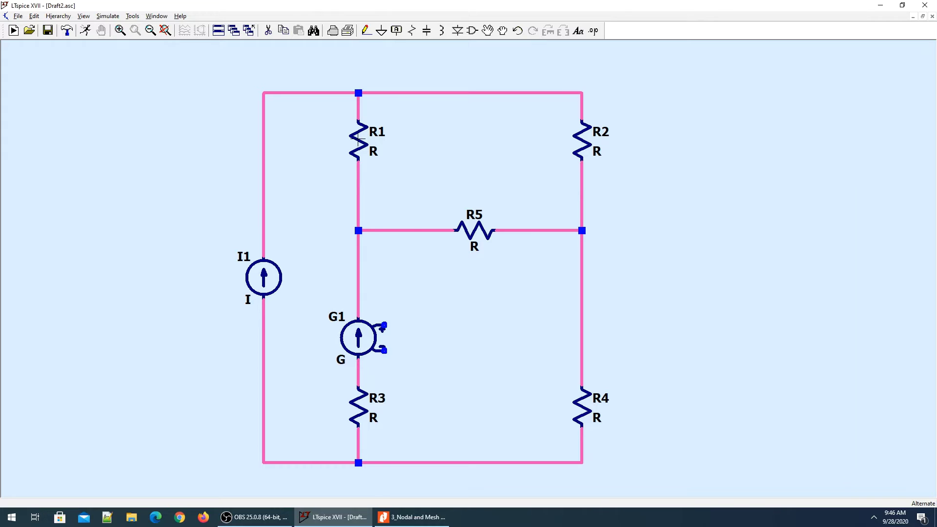
right_click(359, 140)
text(1)
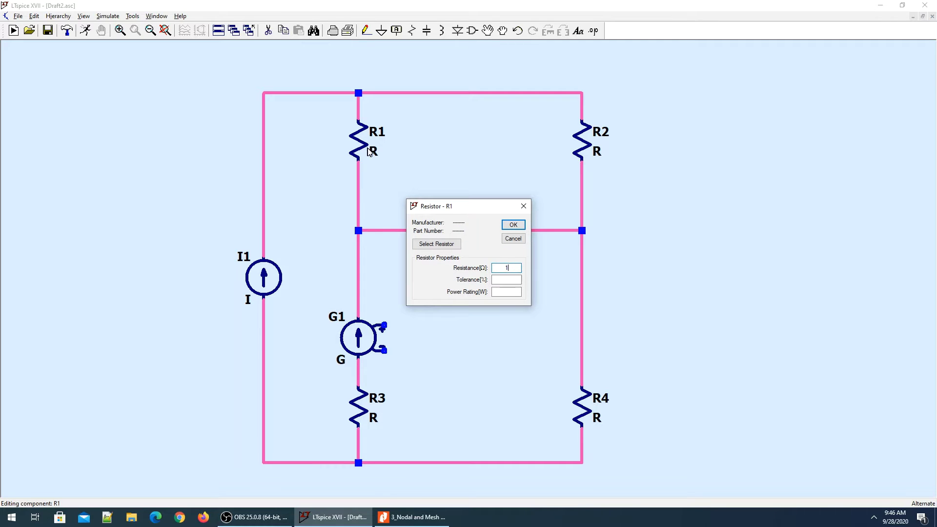
key(Return)
right_click(483, 233)
text(3)
key(Return)
right_click(588, 145)
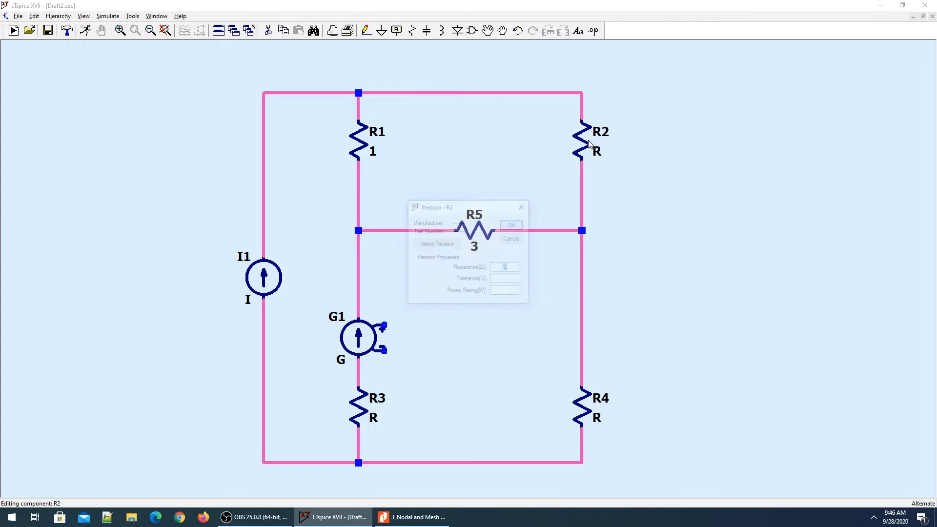
text(2)
key(Return)
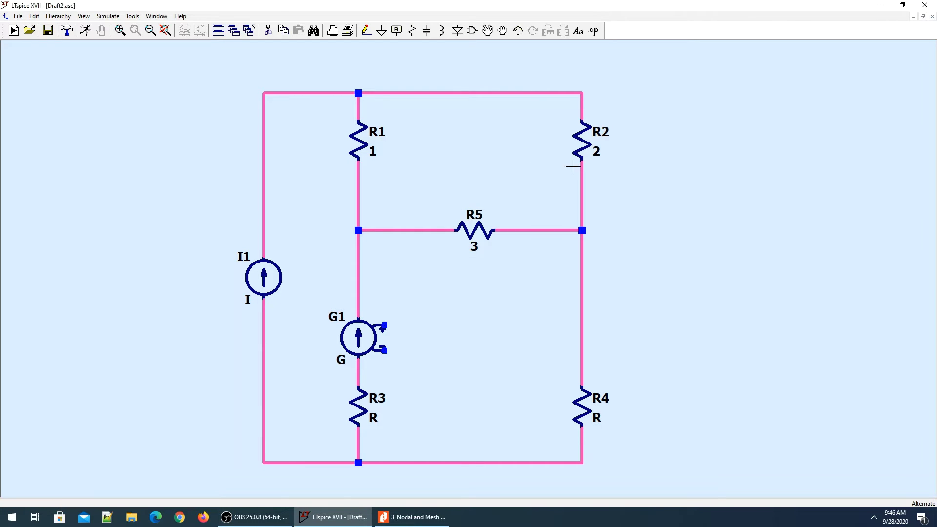
Following the PDF circuit, set R3 to 2 Ω and R4 to 1 Ω.
key(alt+Tab)
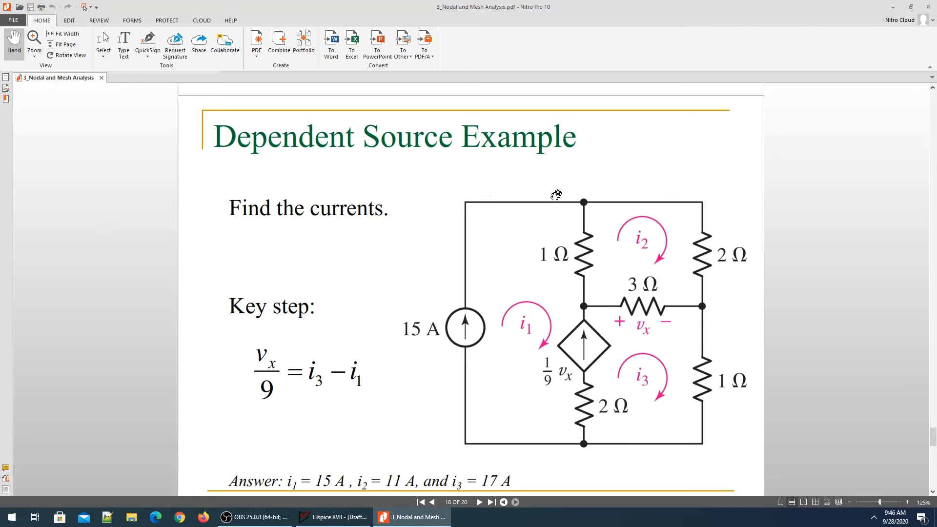
key(alt+Tab)
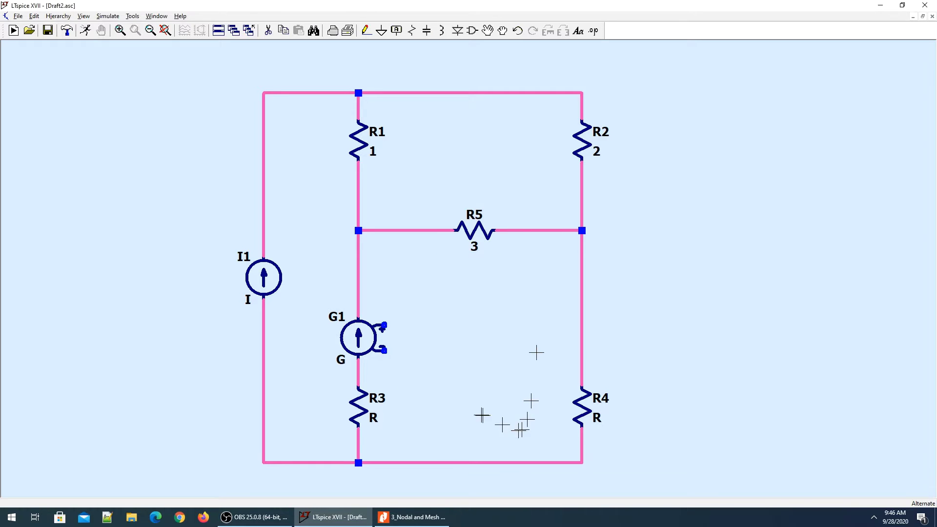
right_click(363, 404)
text(2)
key(Return)
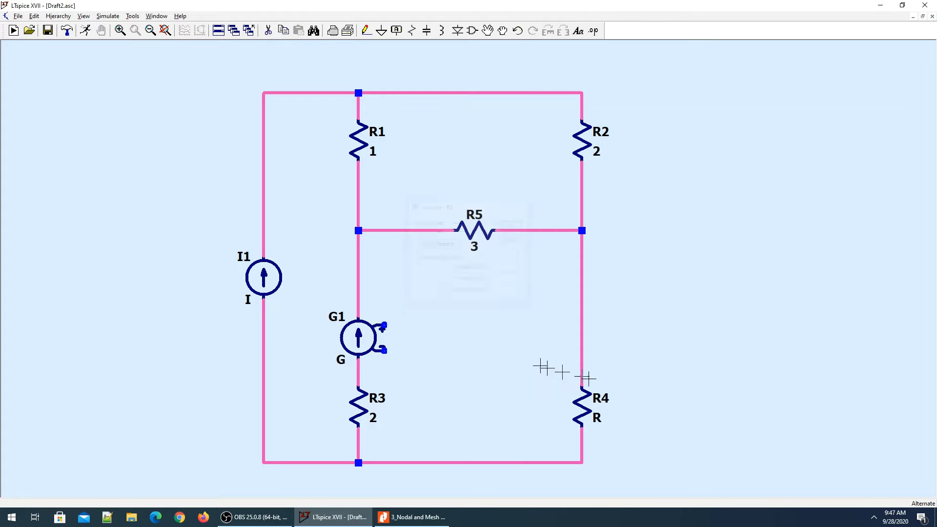
right_click(582, 403)
text(1)
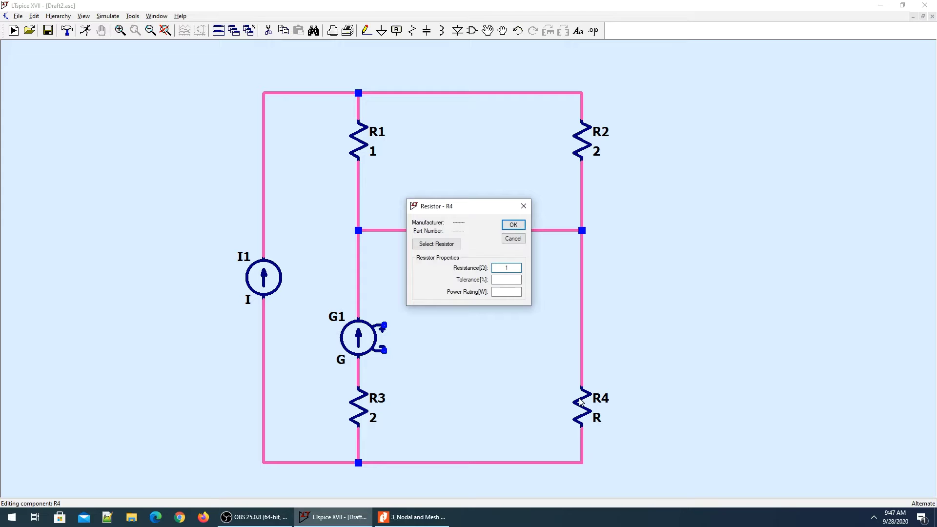
key(Return)
Consult the PDF circuit and set the DC value of current source I1 to 15 A.
key(alt+Tab)
key(alt+Tab)
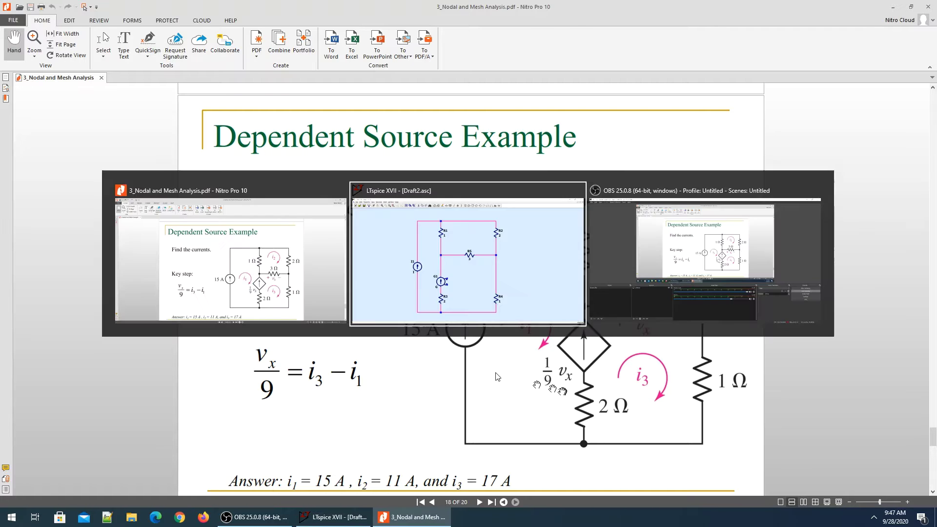
right_click(280, 290)
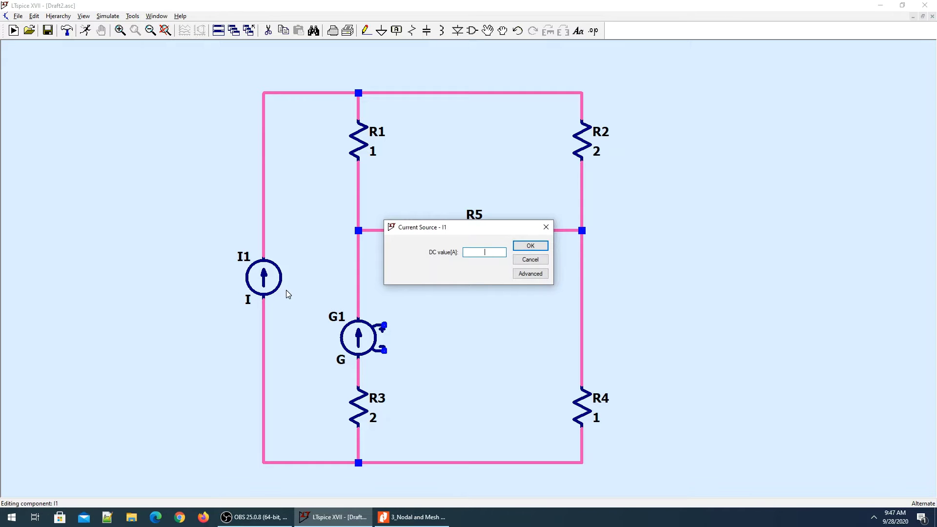
key(Return)
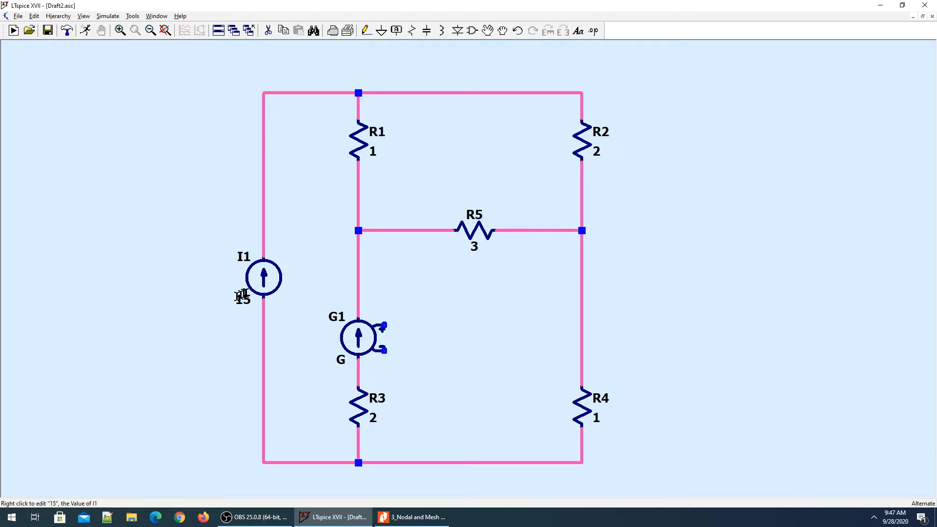
Check the polarity of vx in the PDF and wire G1's positive control terminal to the end of R5 nearest R1.
key(alt+Tab)
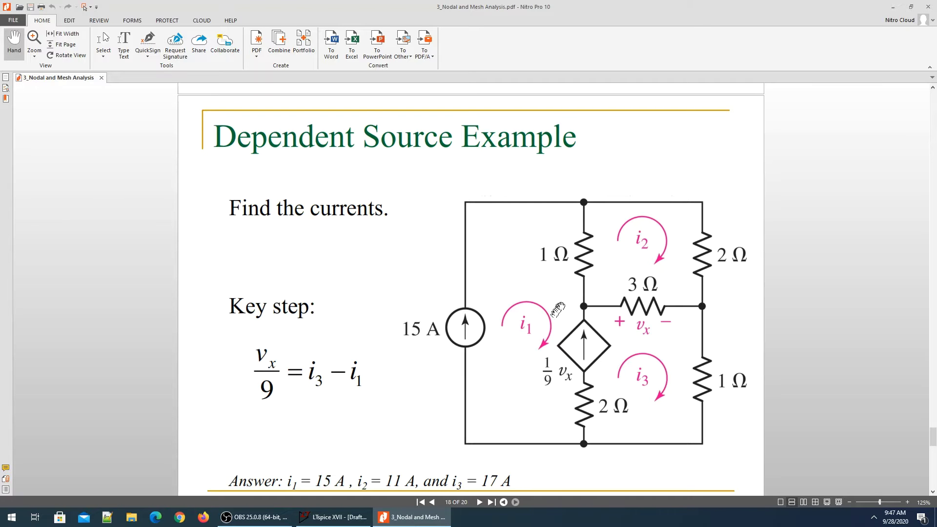
key(alt+Tab)
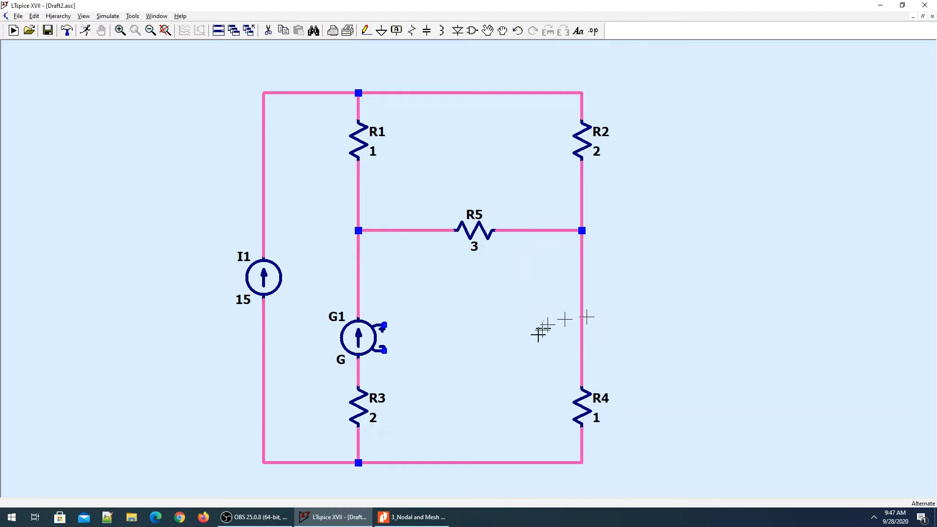
key(alt+Tab)
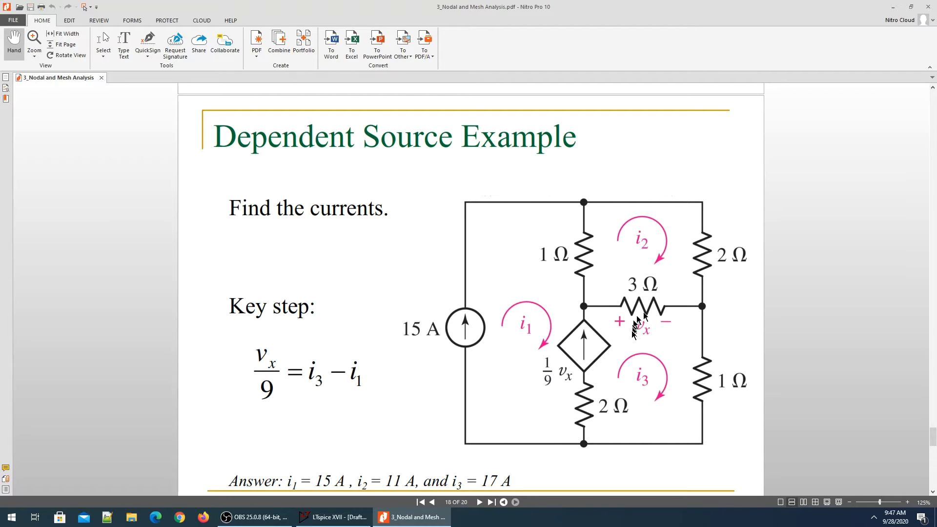
key(alt+Tab)
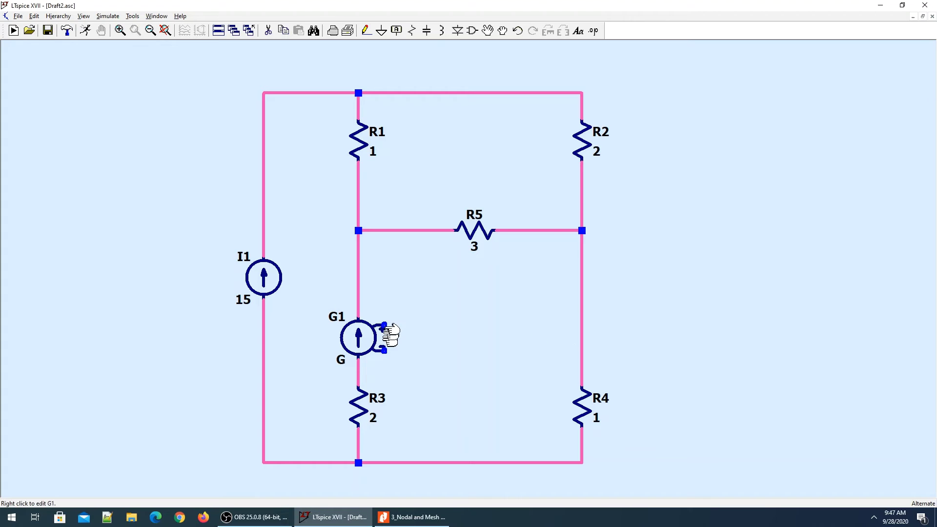
key(alt+Tab)
key(alt+Tab)
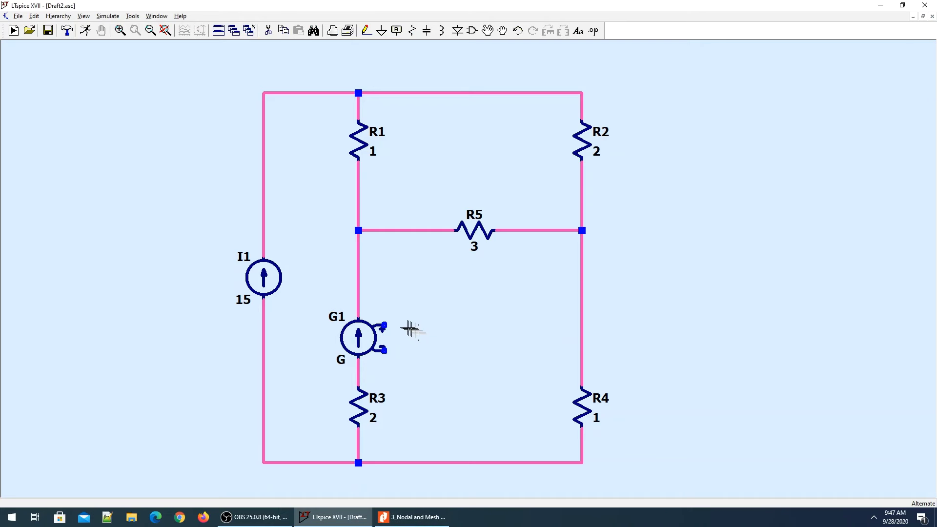
key(F3)
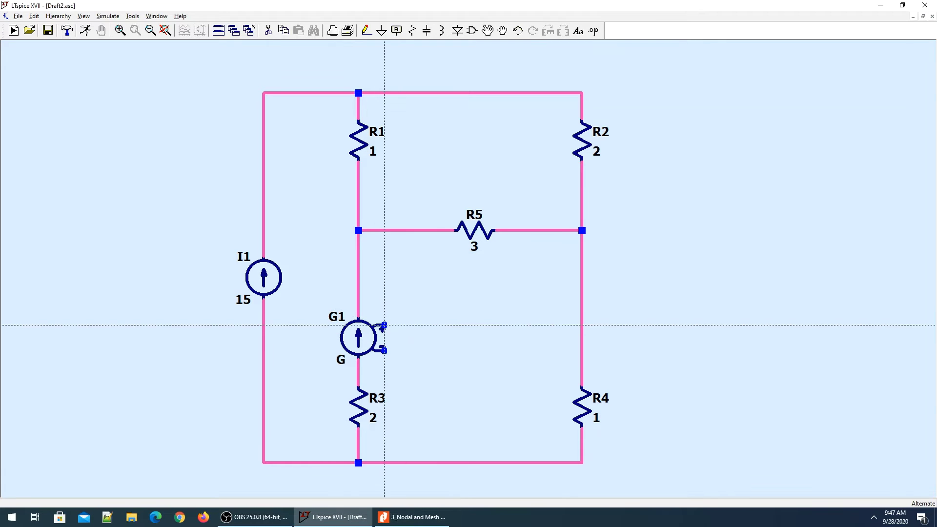
click(384, 325)
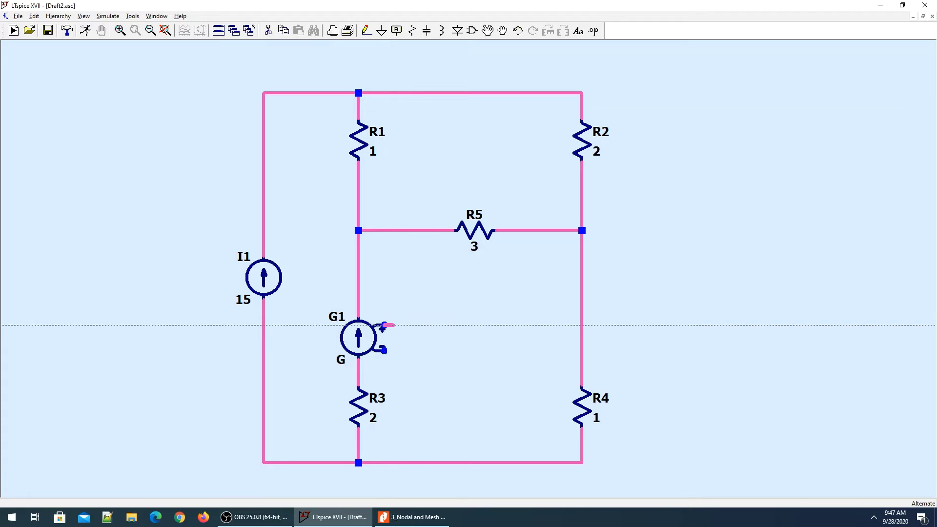
click(418, 231)
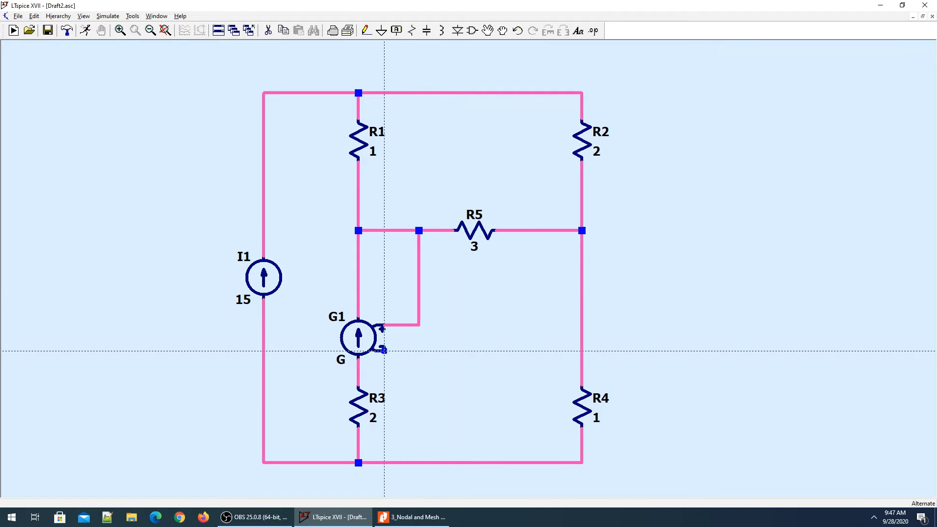
Wire G1's negative control terminal to the end of R5 on the R2–R4 side and finish wiring.
click(384, 350)
click(521, 349)
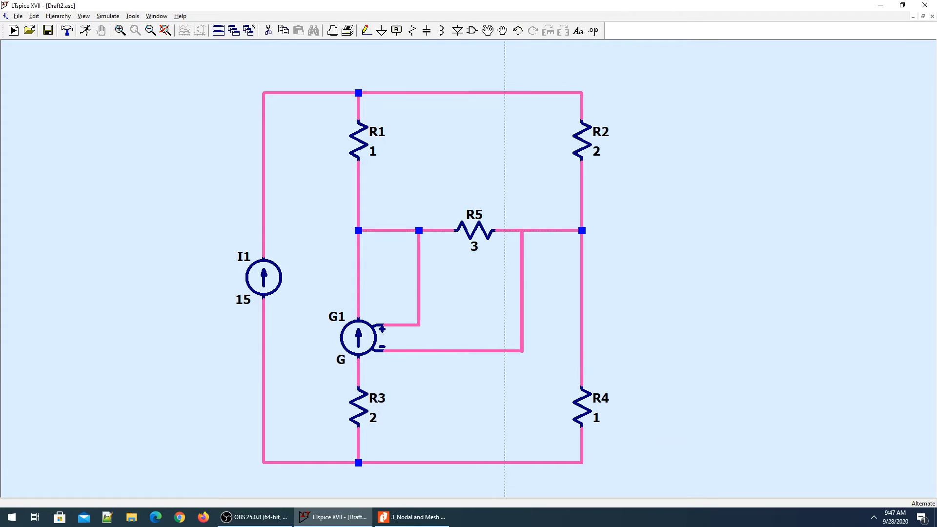
click(522, 230)
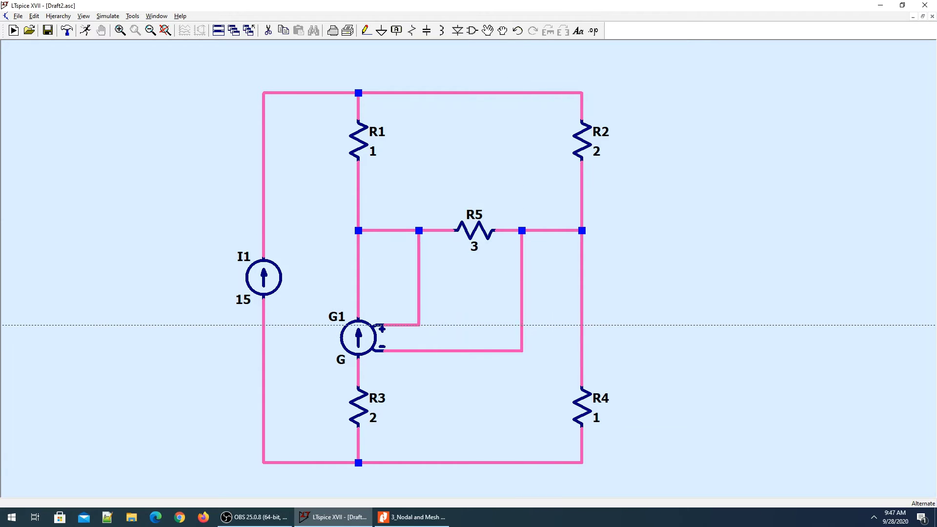
key(Escape)
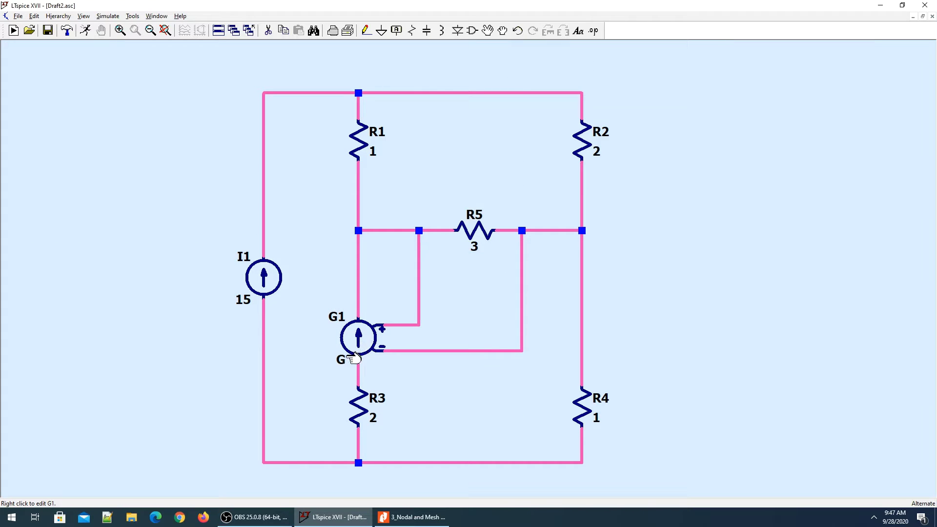
Set the gain value of dependent source G1 to {1/9}, consulting the PDF circuit.
key(alt+Tab)
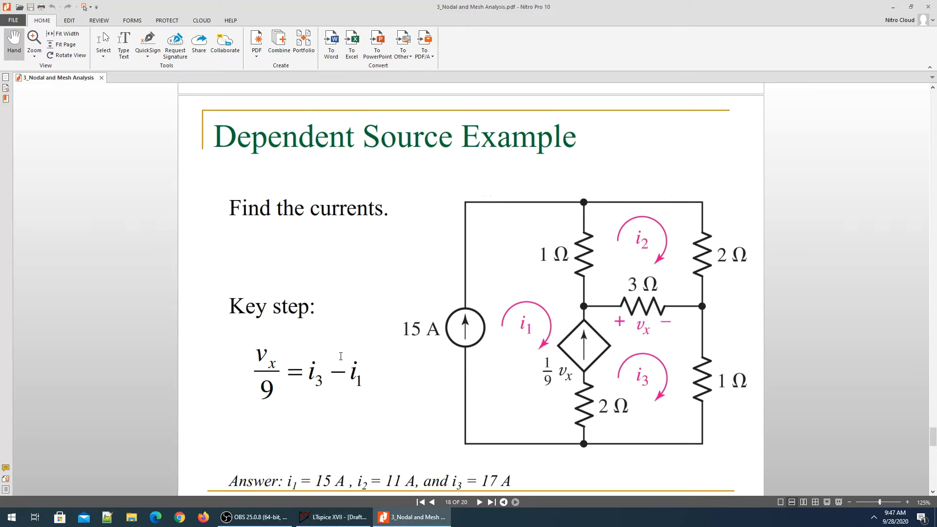
key(alt+Tab)
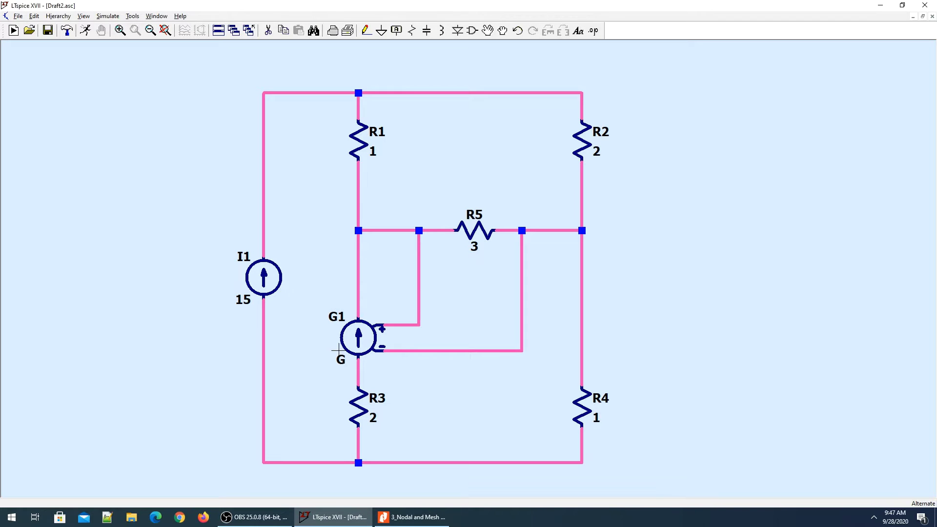
right_click(340, 356)
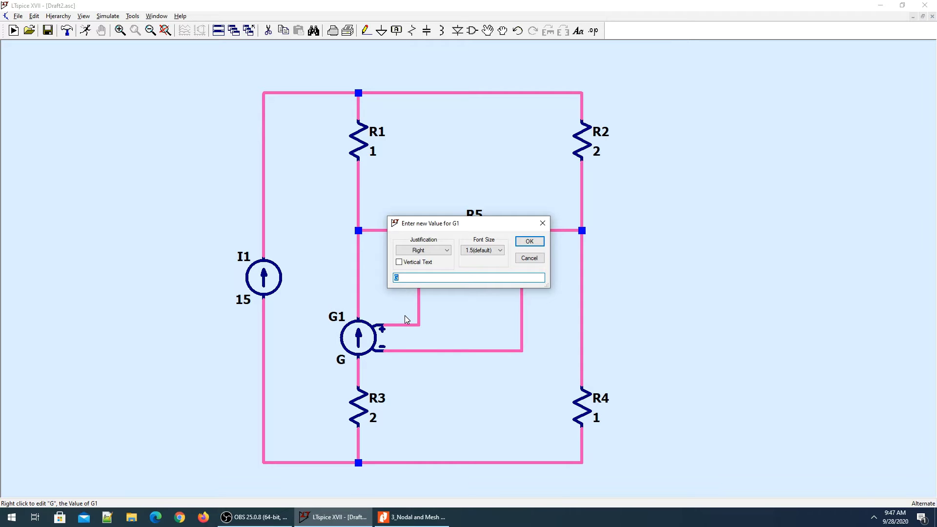
text(0)
key(Return)
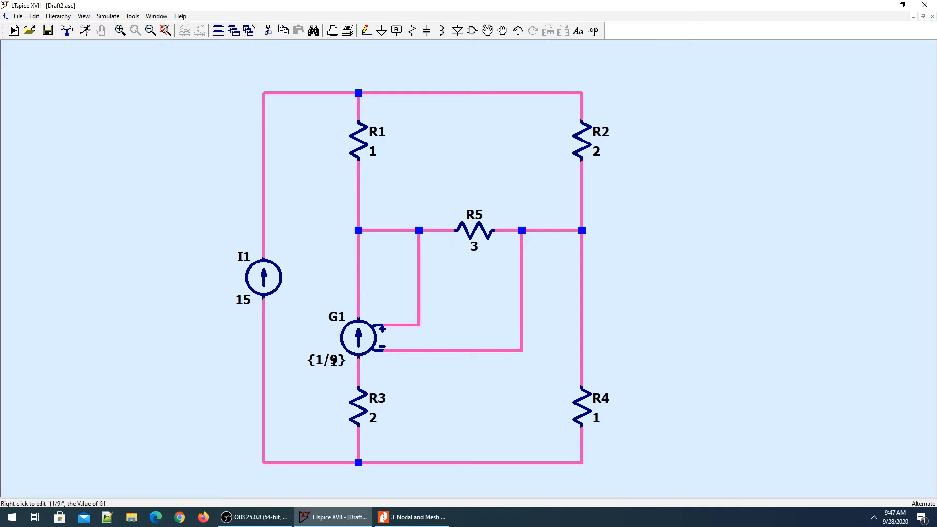
key(alt+Tab)
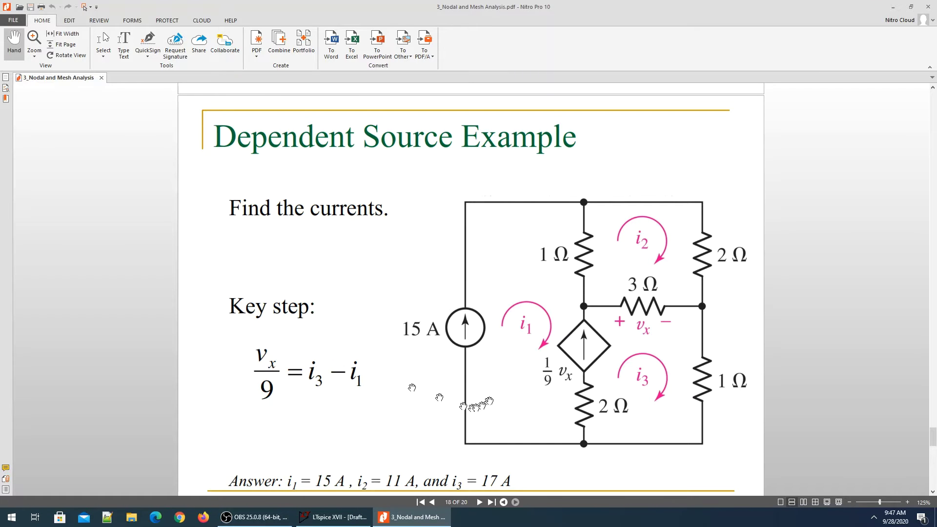
Place a ground symbol on the circuit's bottom node below R3.
key(alt+Tab)
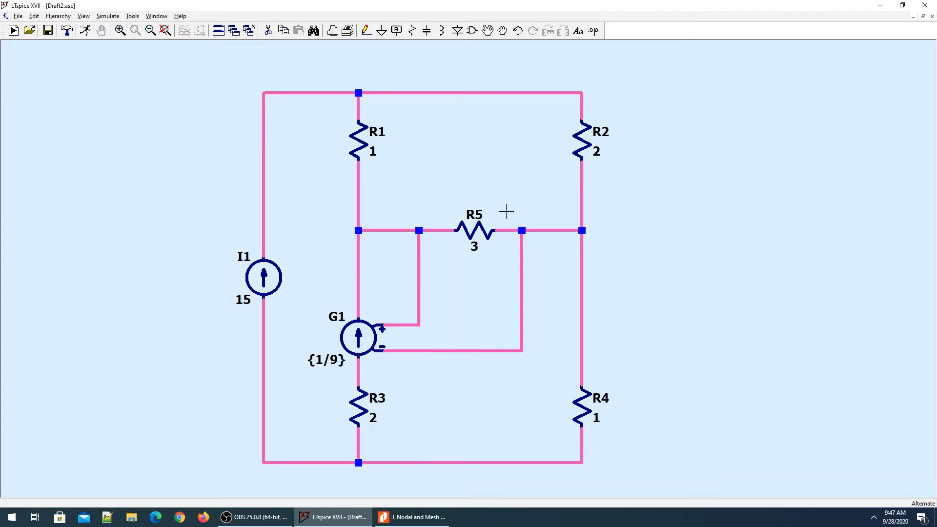
key(g)
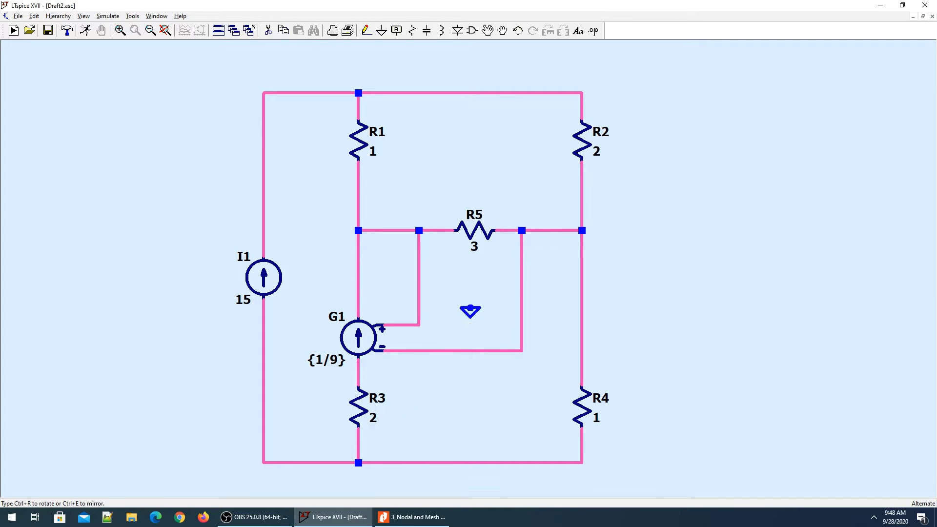
click(358, 396)
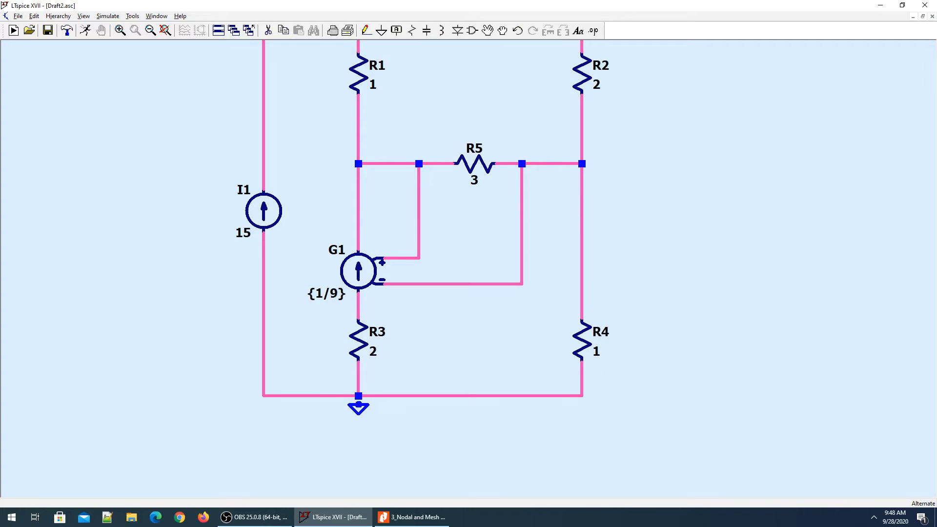
key(Escape)
key(F3)
Run a transient simulation with a stop time of 2 s, saving data from 0, and fit the schematic in view.
key(alt+Tab)
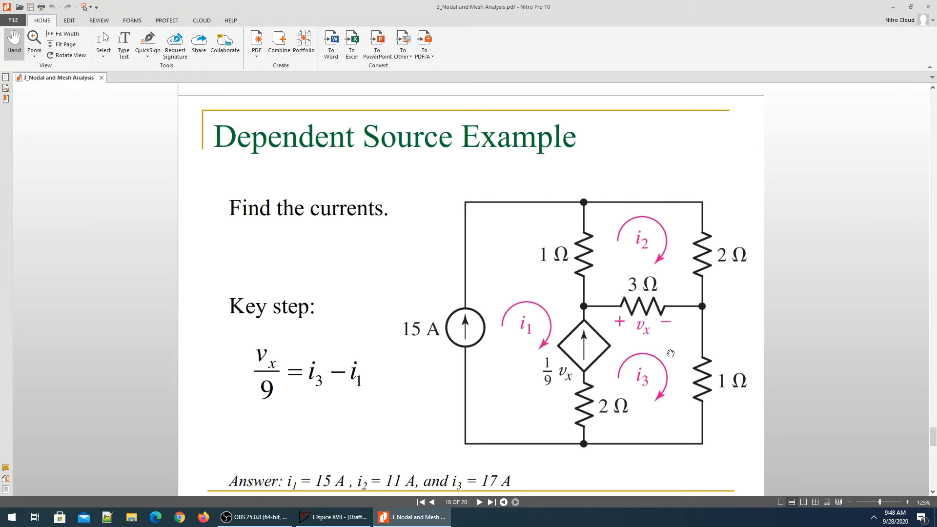
key(alt+Tab)
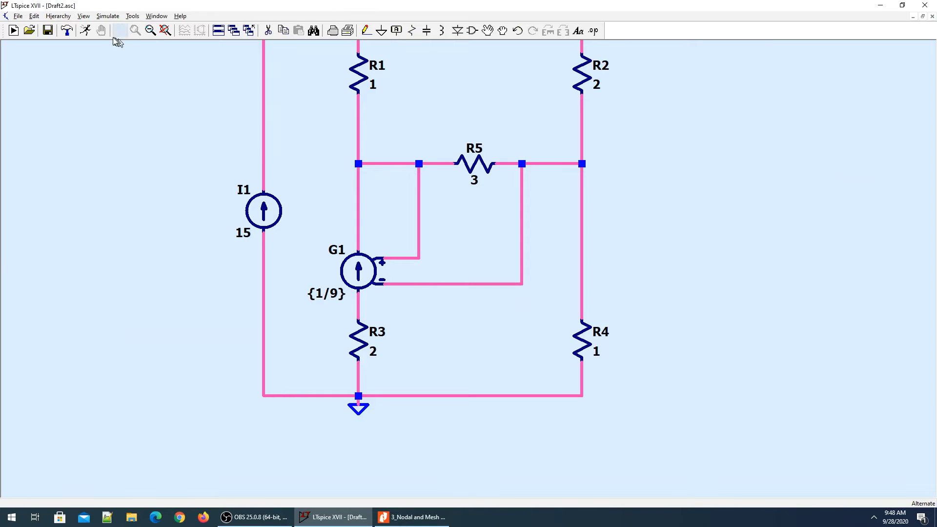
click(87, 31)
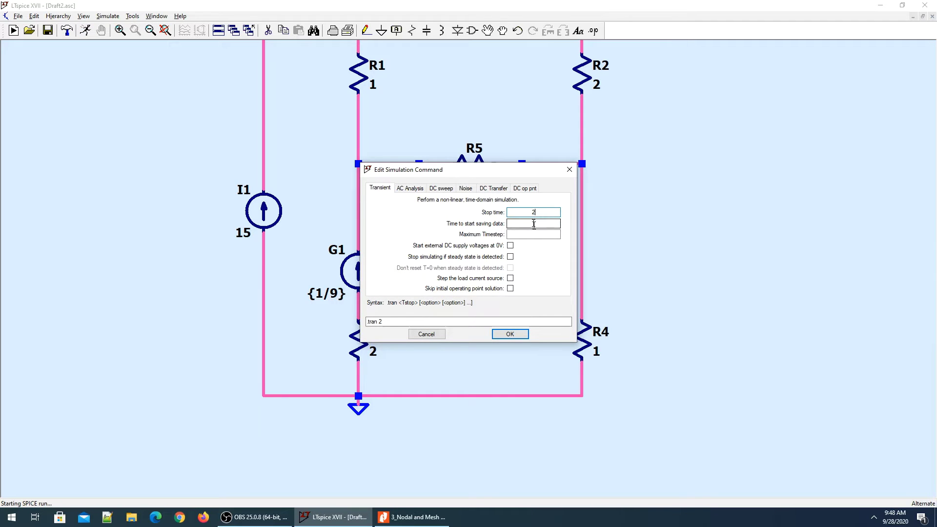
text(0)
click(507, 333)
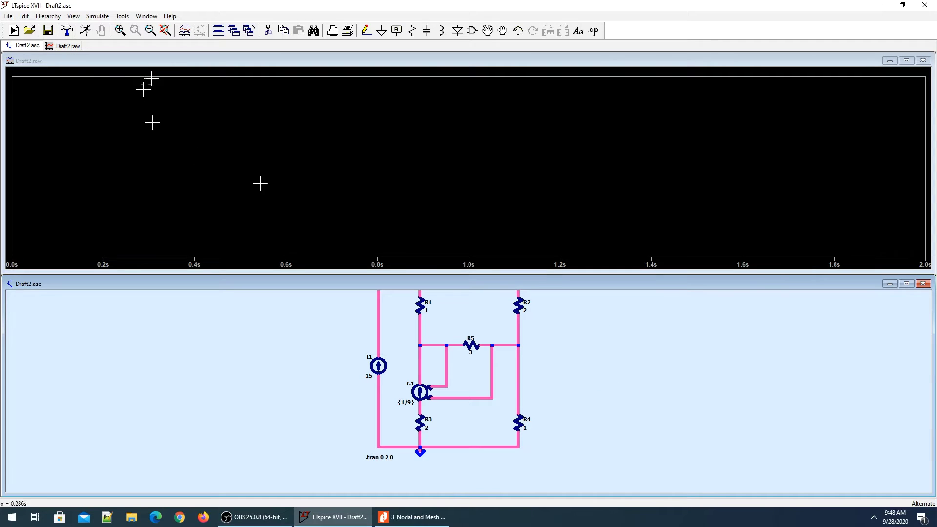
click(165, 31)
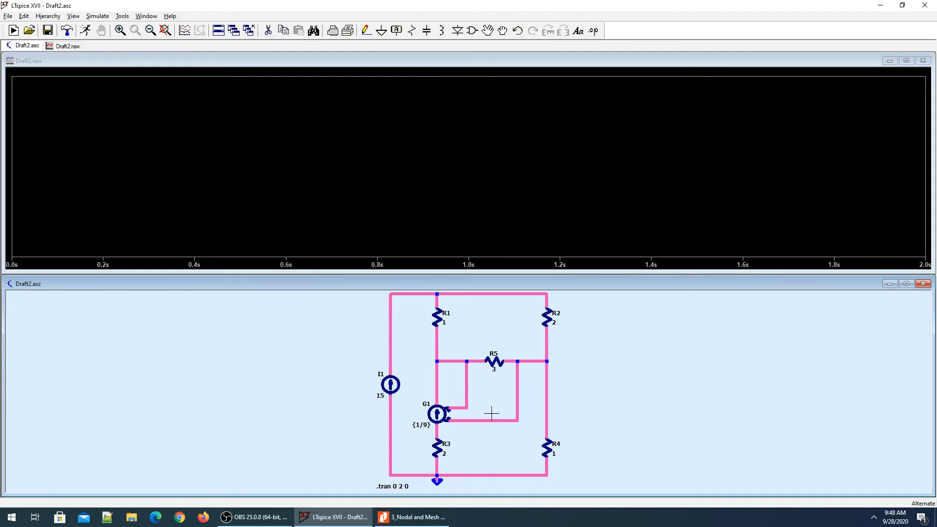
Plot the currents through I1, R2 and R4 in turn, comparing them with the mesh current answers in the PDF.
key(alt+Tab)
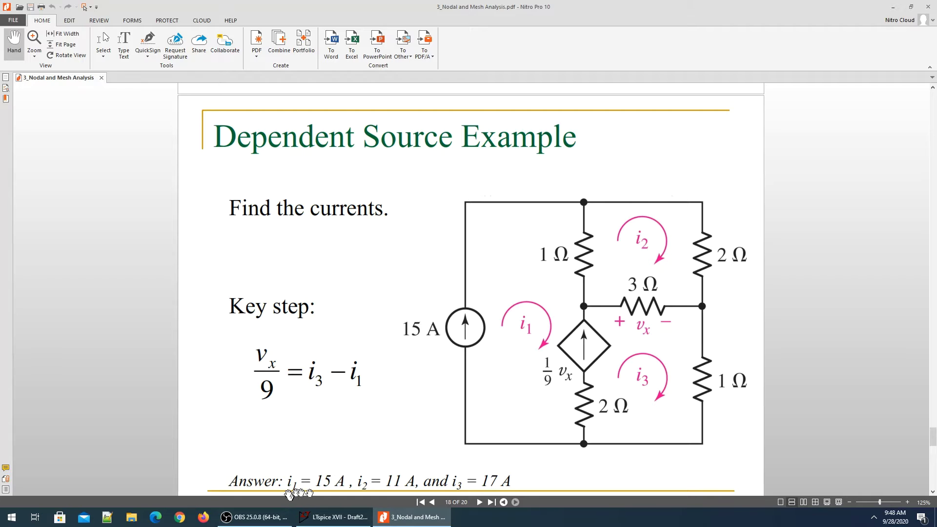
key(alt+Tab)
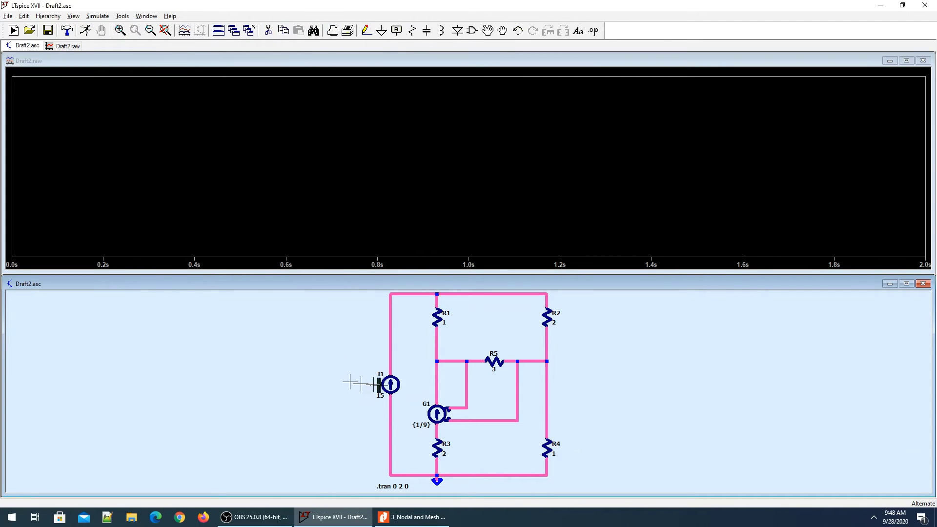
click(394, 385)
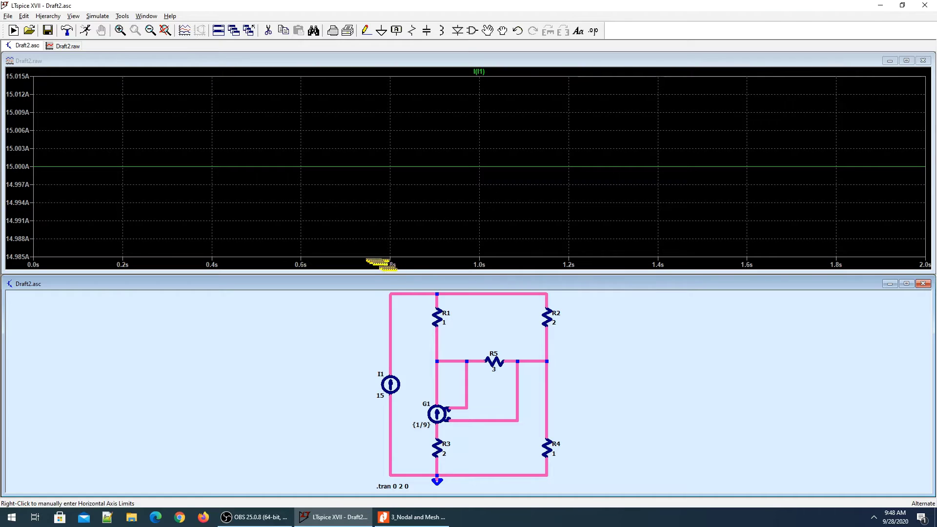
key(alt+Tab)
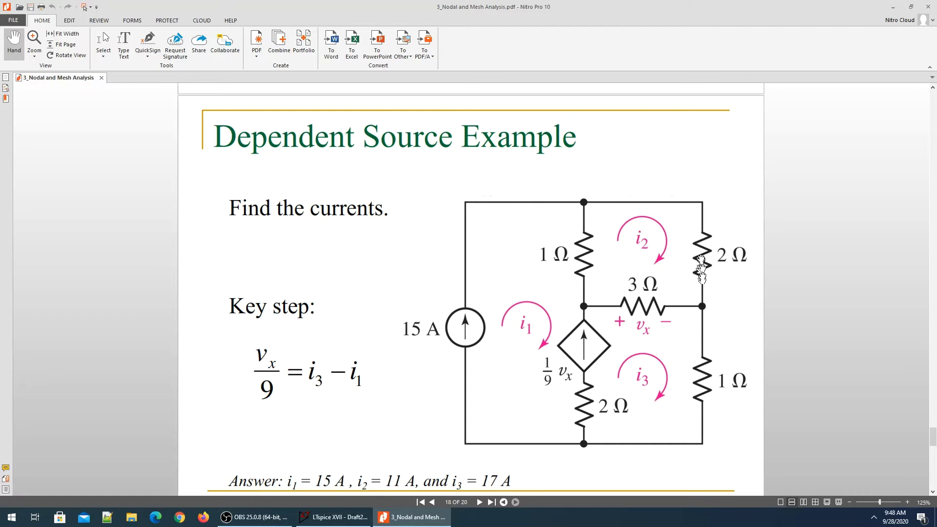
key(alt+Tab)
click(548, 316)
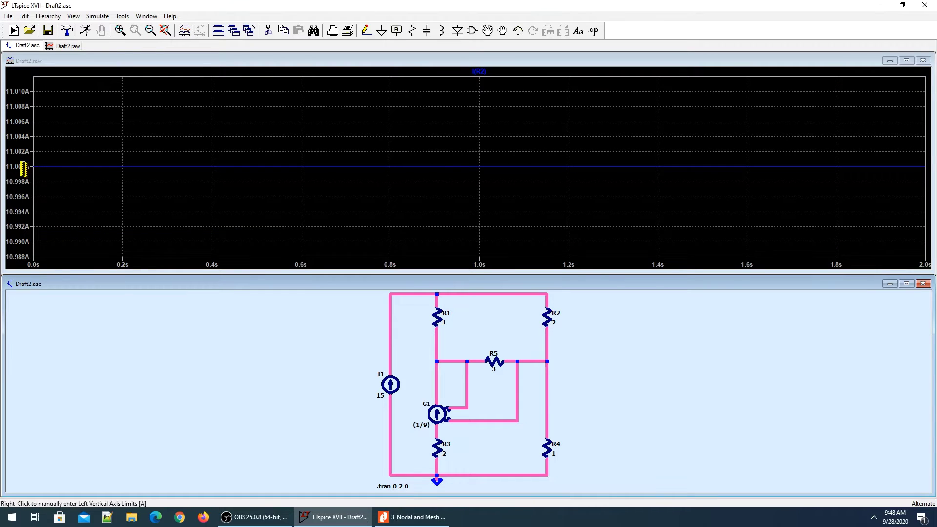
key(alt+Tab)
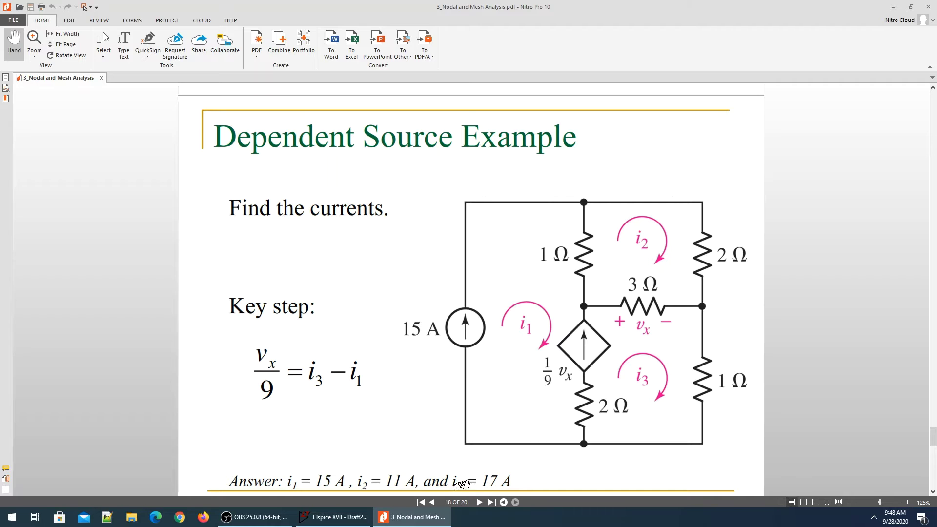
key(alt+Tab)
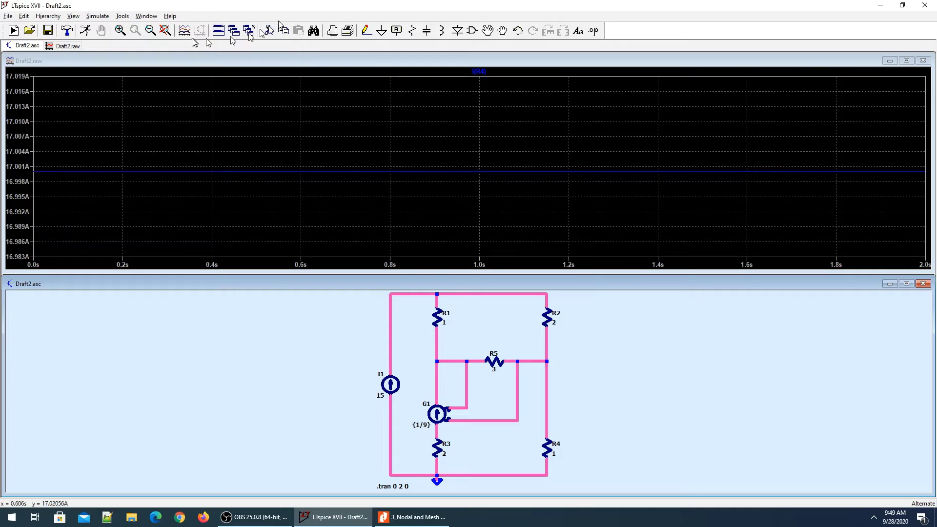
Attach a cursor to the R4 current trace and read the current at about 1 s.
click(479, 71)
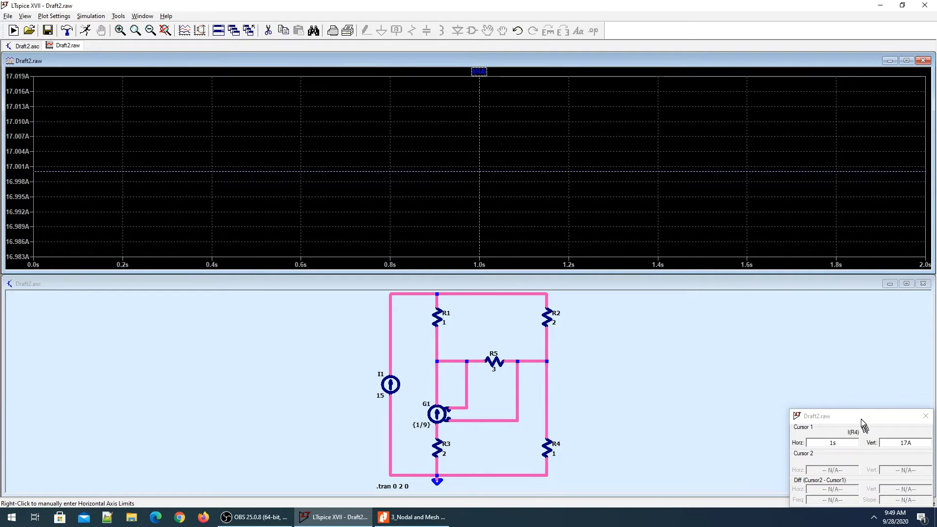
drag(862, 423, 826, 361)
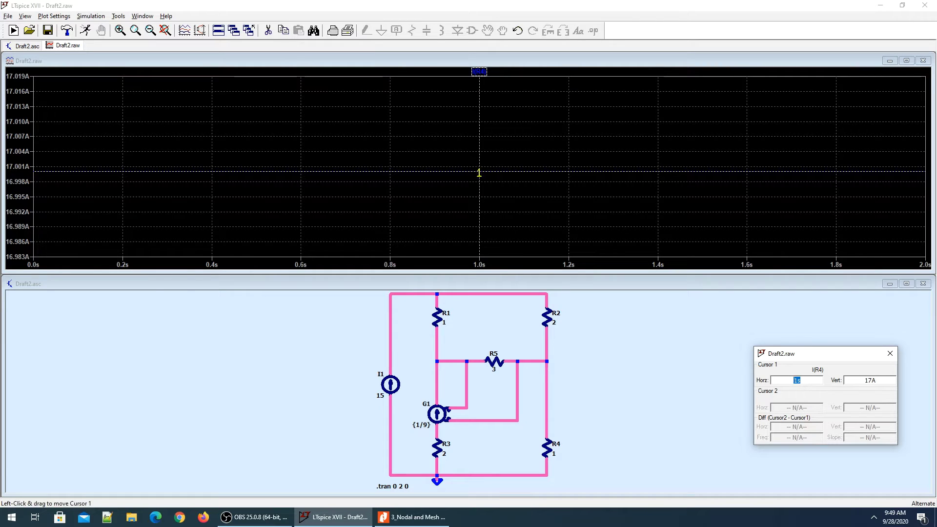
mouse_move(482, 176)
mouse_down()
mouse_move(467, 169)
mouse_move(483, 173)
mouse_up()
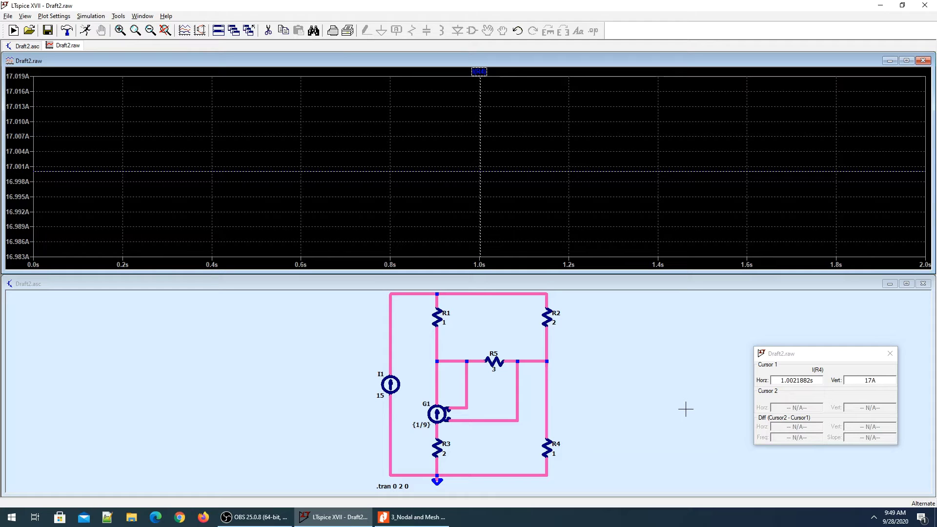
Switch back to the PDF and examine the mesh currents in the Dependent Source Example circuit.
key(alt+Tab)
key(alt+Tab)
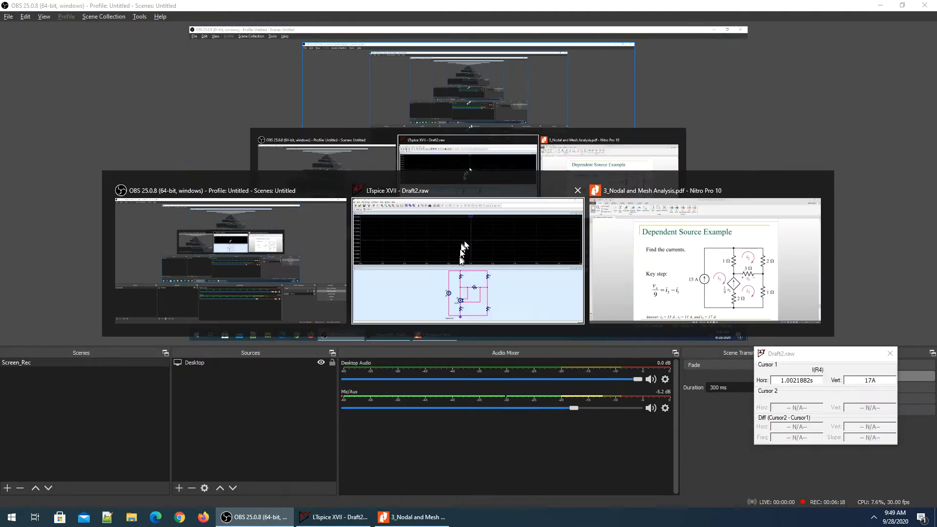
click(460, 259)
click(412, 517)
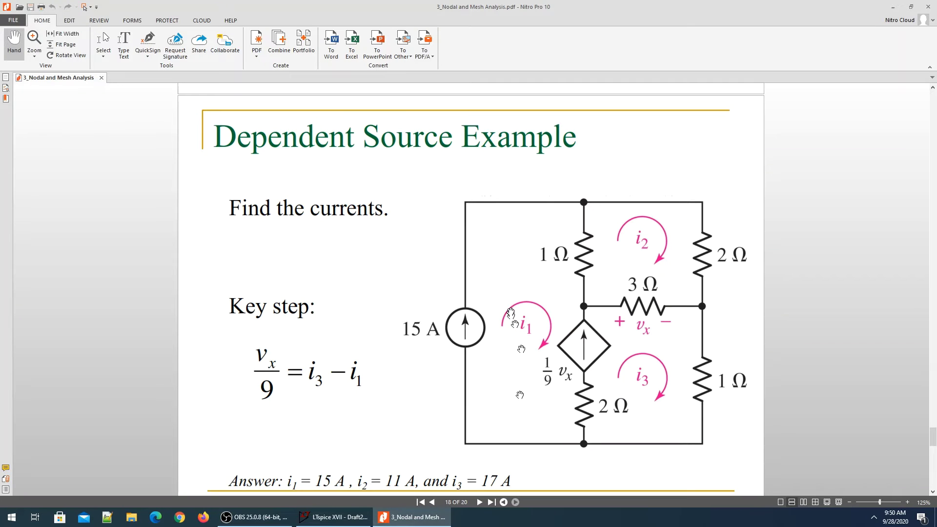
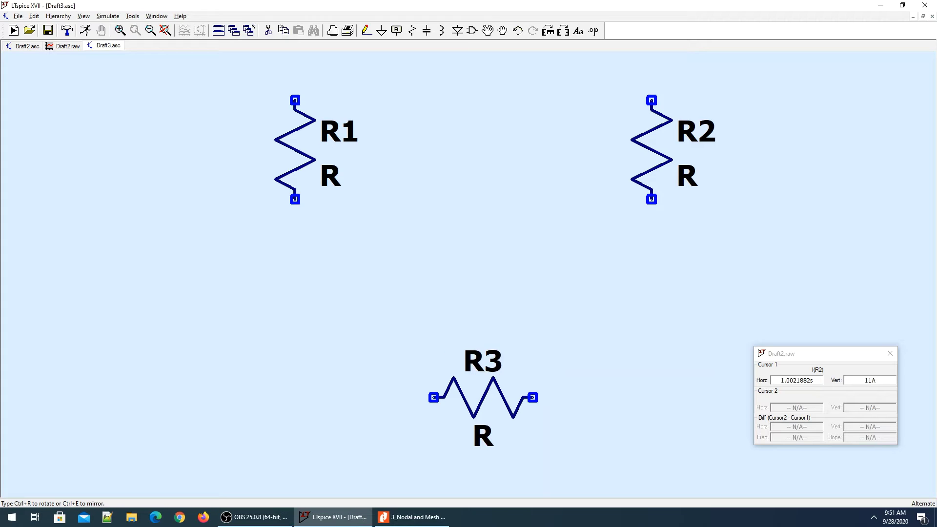
Place horizontal resistor R3 below and between R1 and R2, and close the leftover cursor readout window.
click(484, 397)
key(Escape)
click(890, 354)
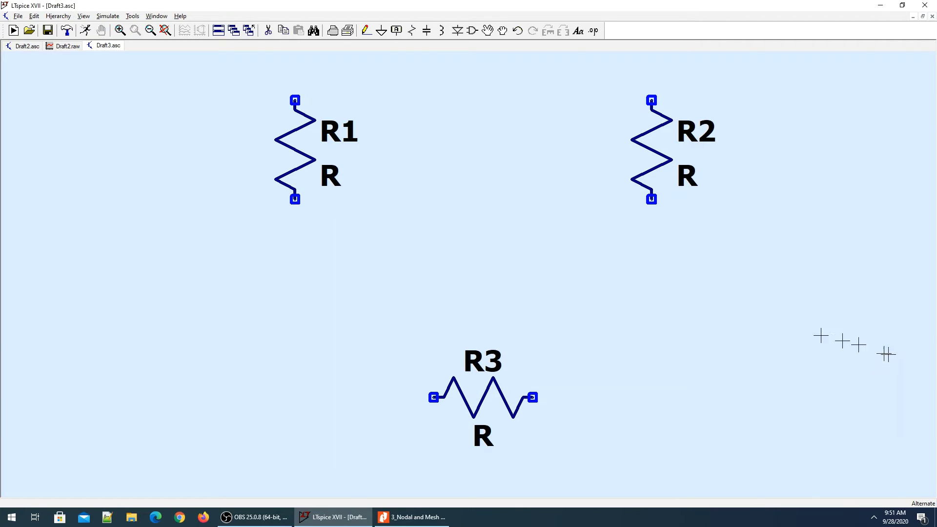
Consult the PDF nodal analysis circuit and place an upward-pointing independent current source to the lower left of R1.
click(150, 30)
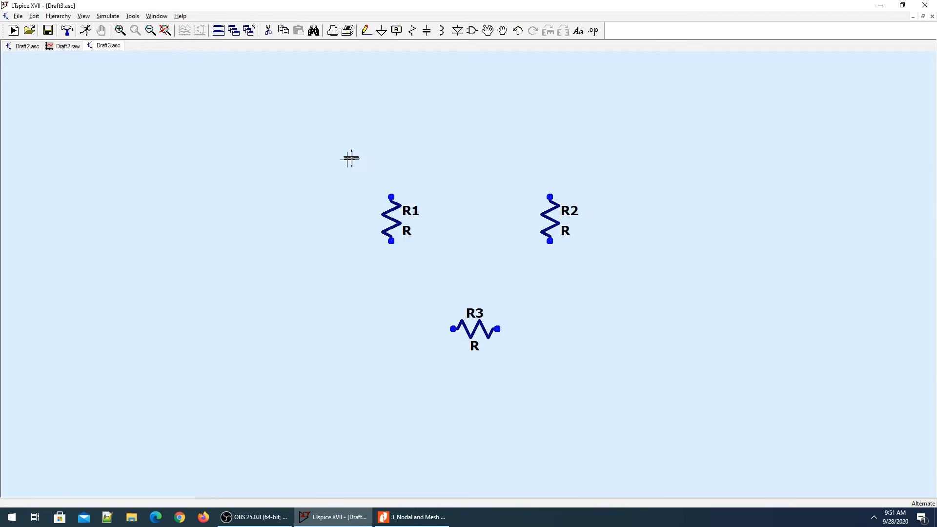
key(alt+Tab)
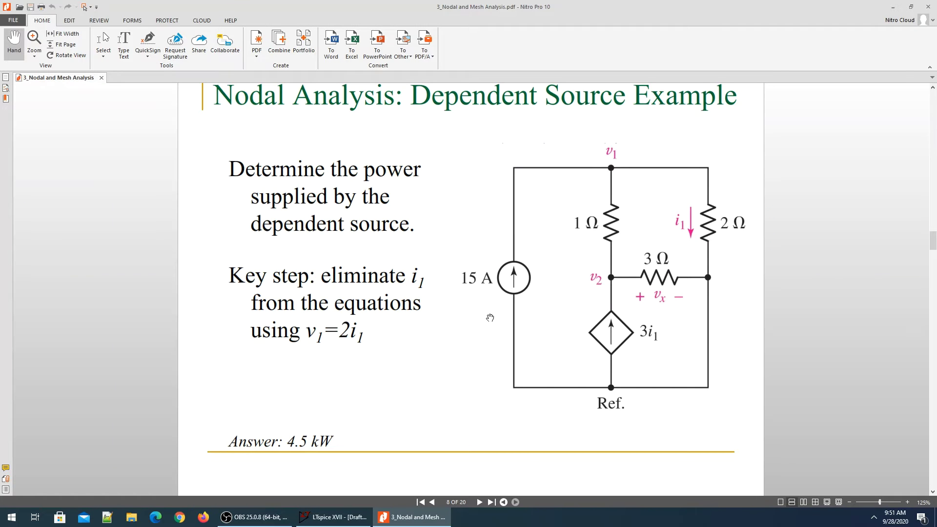
key(alt+Tab)
key(F2)
text(curr)
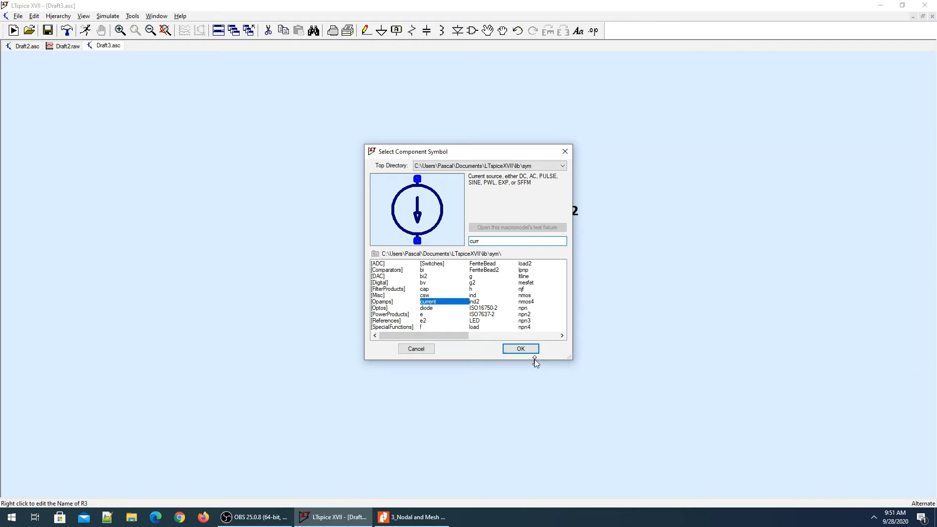
click(527, 349)
key(ctrl+r)
key(ctrl+r)
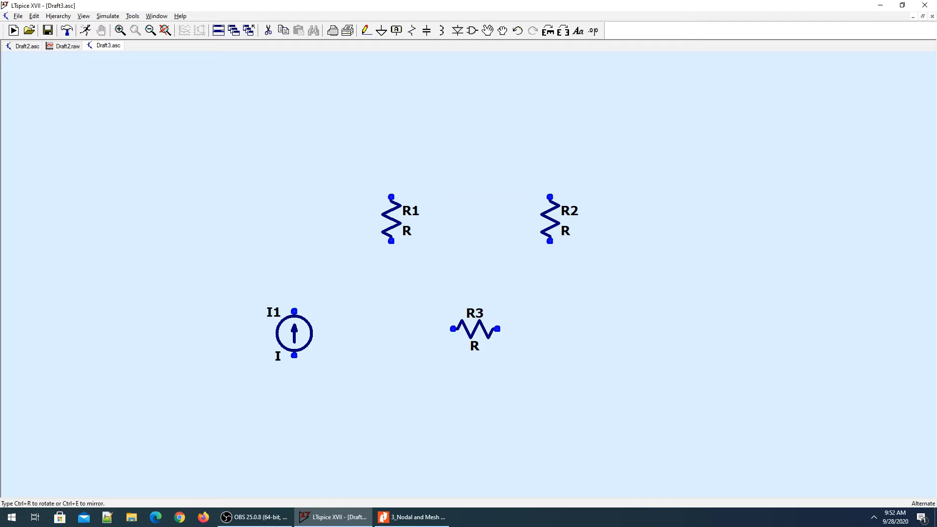
click(293, 326)
Place an upward-pointing f dependent current source below R1, consulting the PDF circuit for its orientation.
key(alt+Tab)
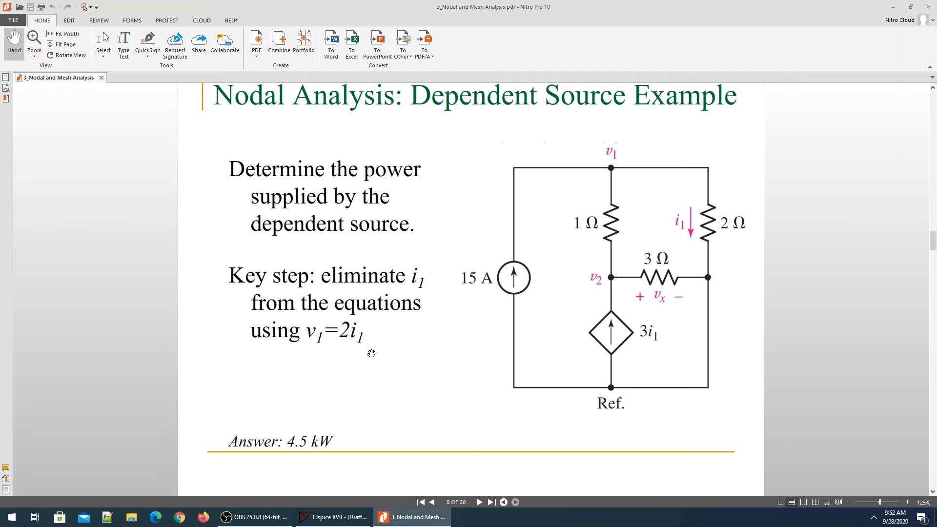
key(alt+Tab)
key(F2)
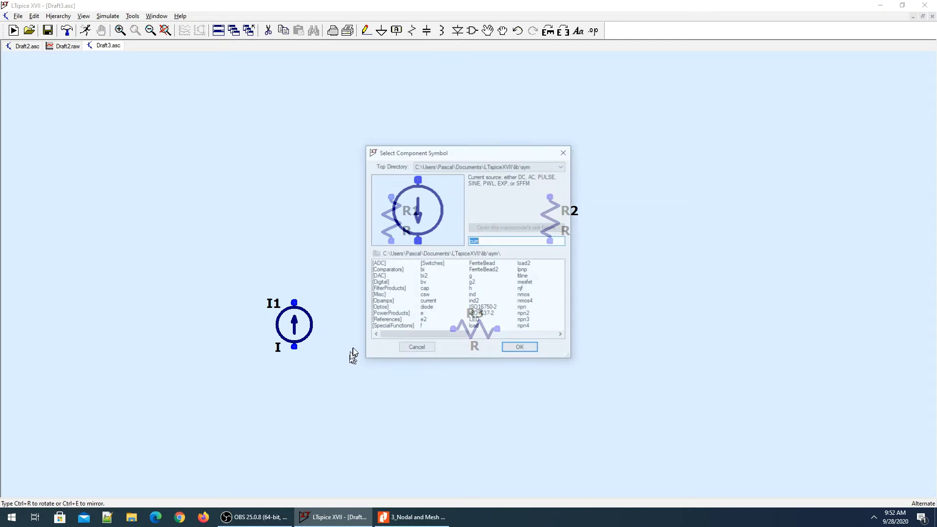
click(472, 283)
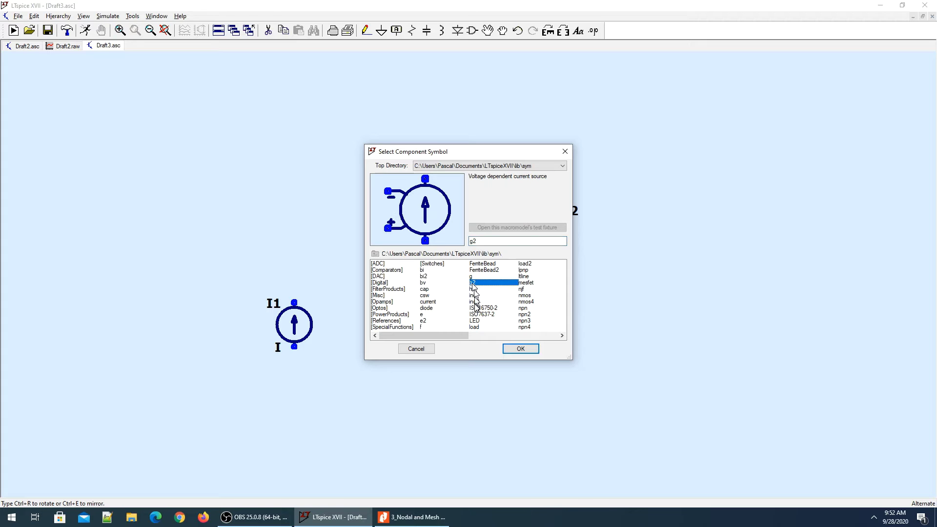
click(423, 327)
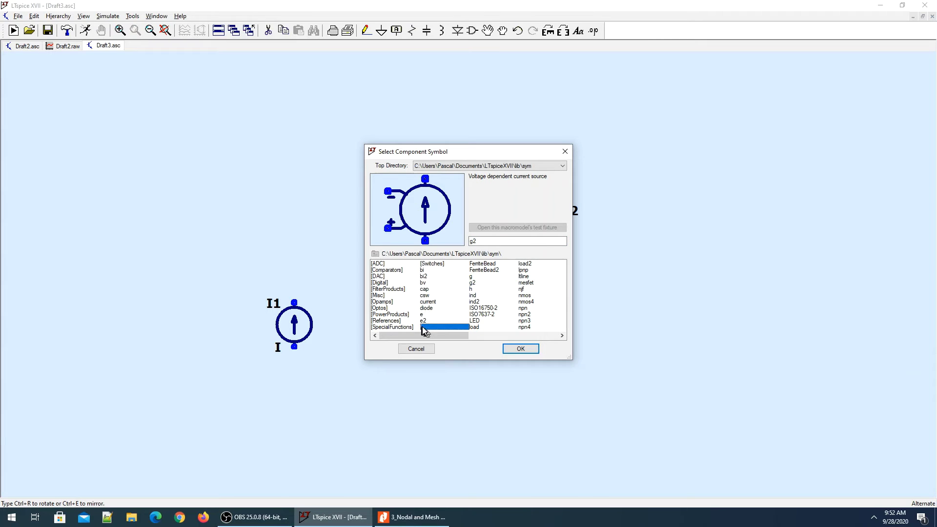
click(534, 350)
key(alt+Tab)
key(alt+Tab)
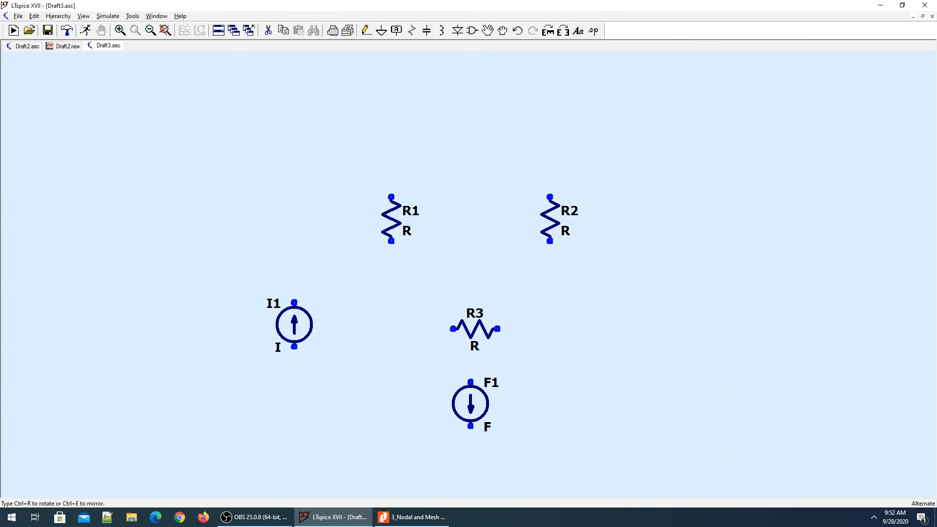
key(ctrl+r)
key(ctrl+r)
key(alt+Tab)
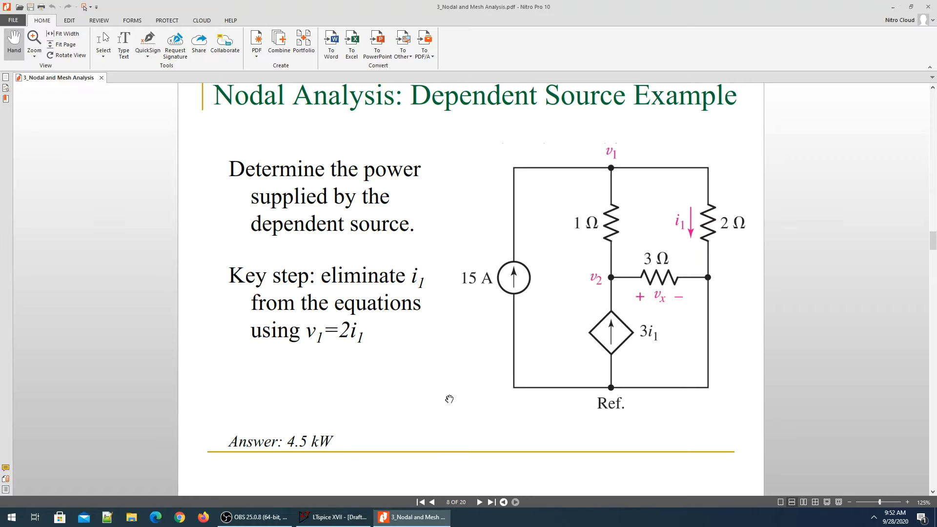
key(alt+Tab)
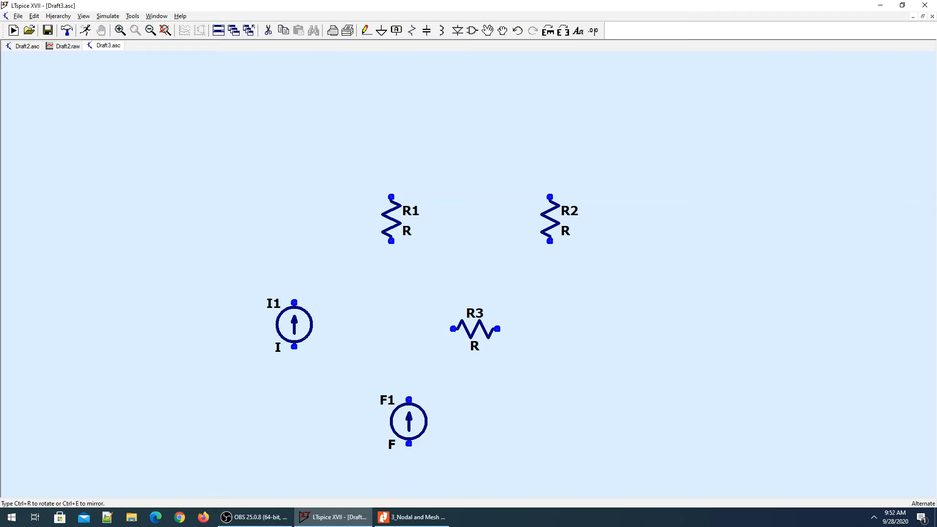
click(391, 429)
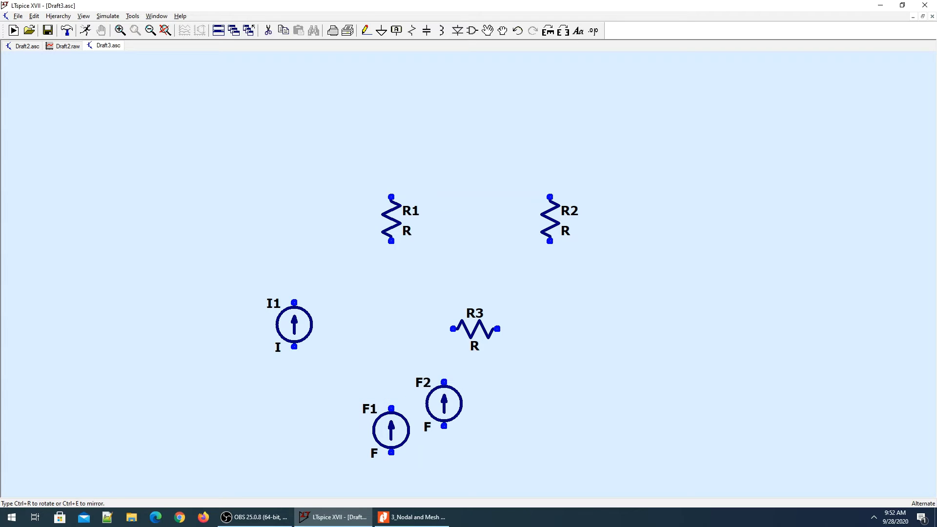
key(alt+Tab)
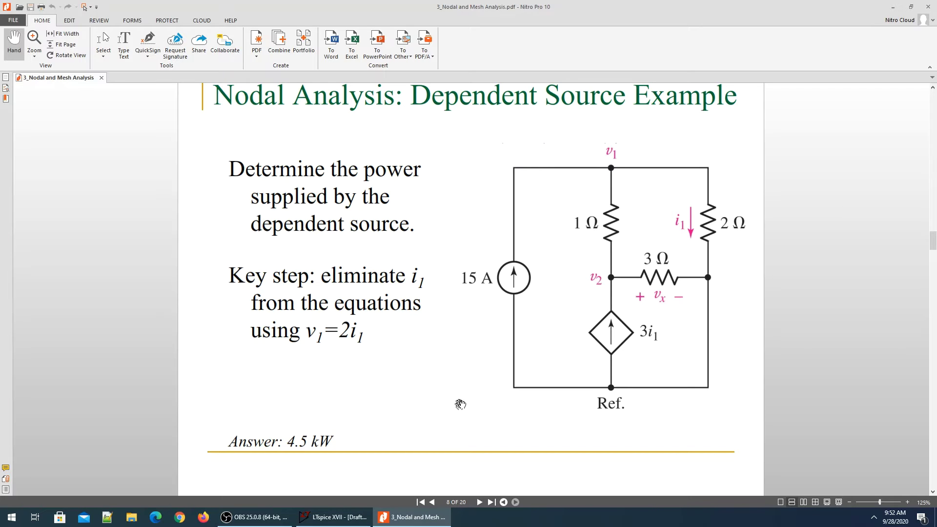
Switch back to LTspice and wire I1's upper terminal to R1 and R2, continuing through R1 down to F1's upper terminal.
key(alt+Tab)
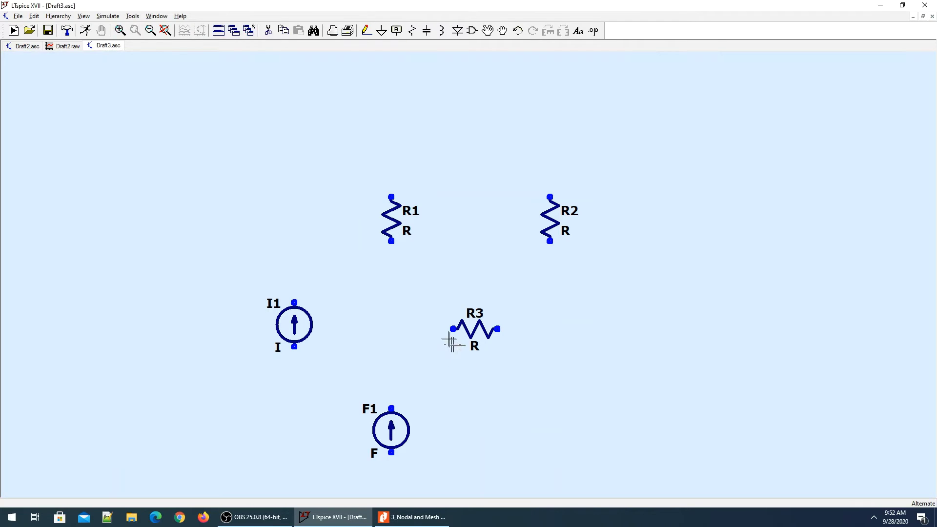
key(F3)
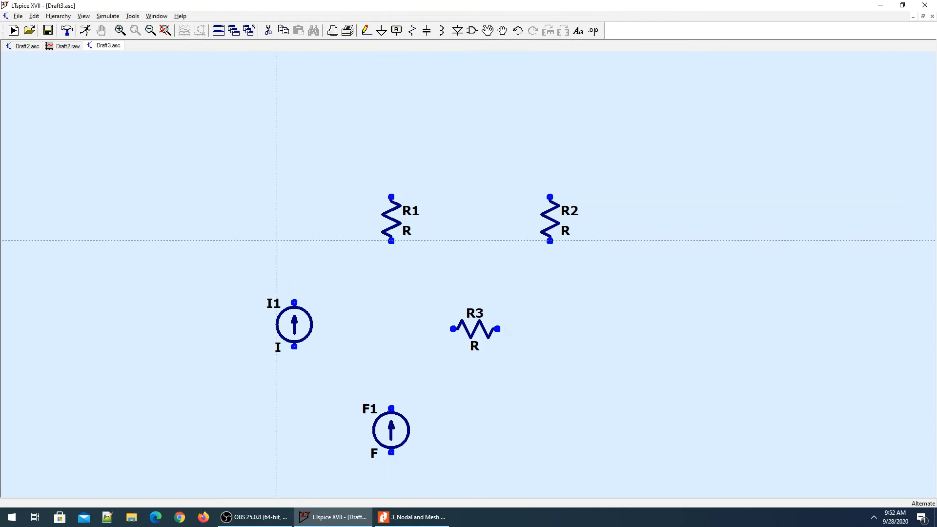
click(293, 302)
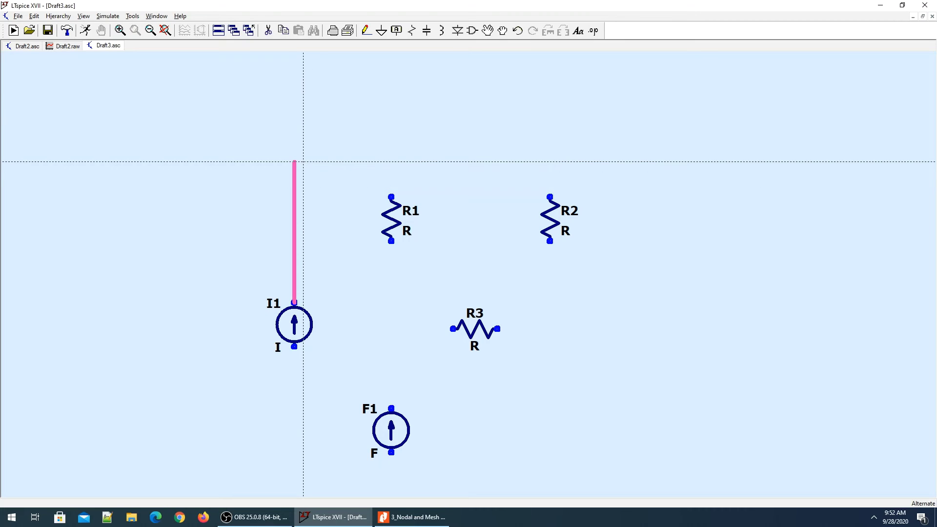
click(391, 161)
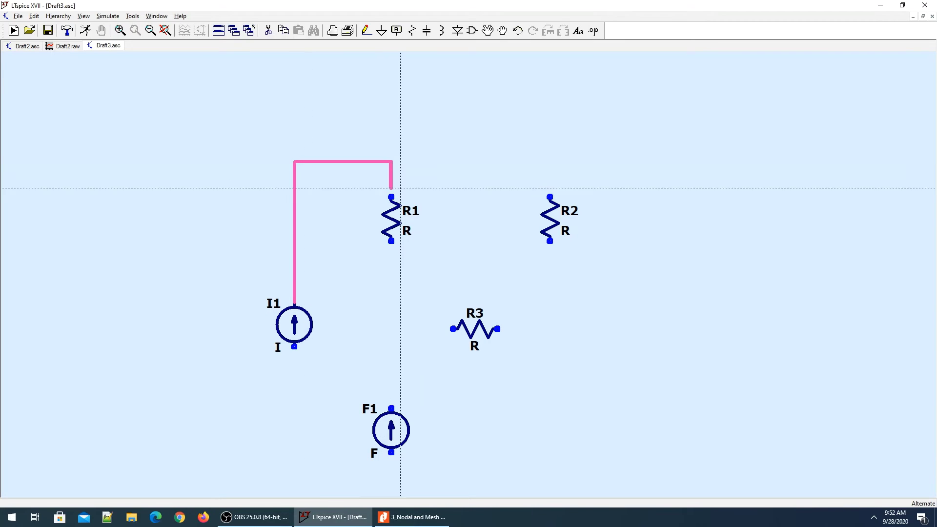
click(391, 408)
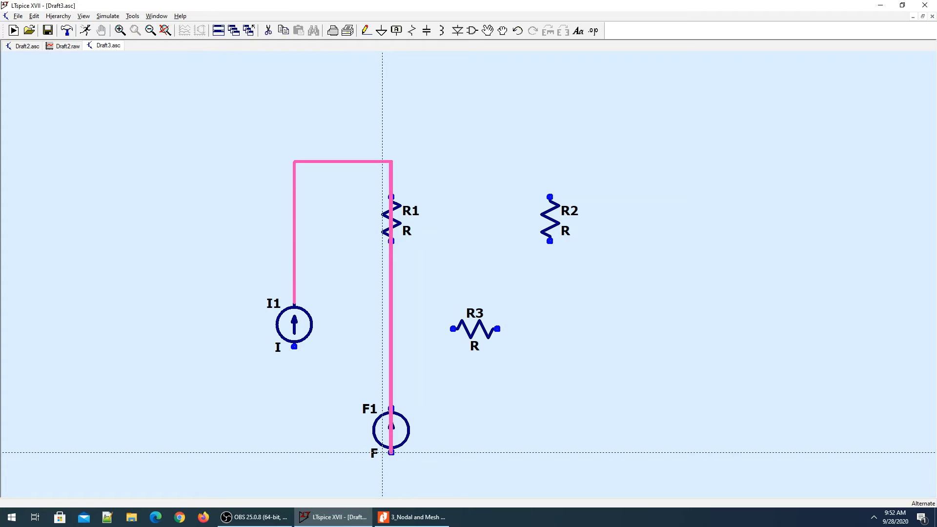
click(391, 161)
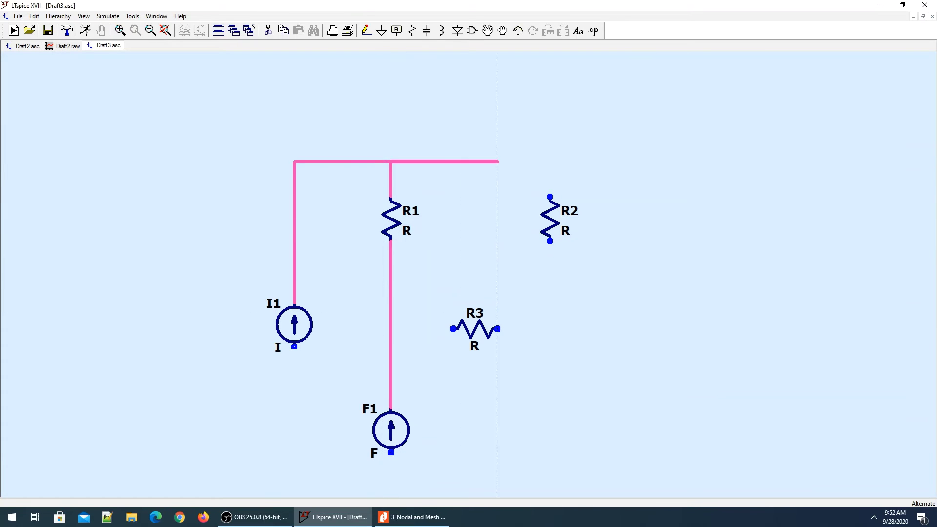
click(550, 196)
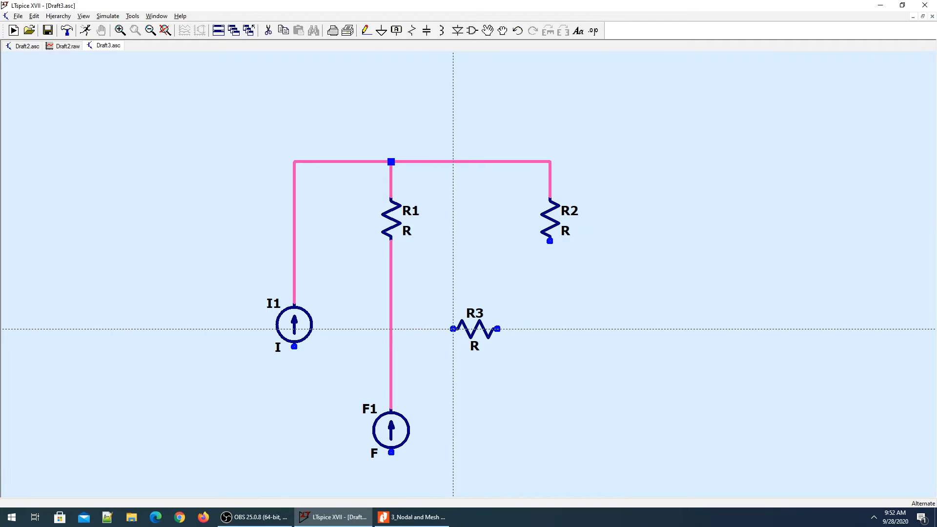
Wire R3 between the R1–F1 branch and the lower terminal of R2.
click(453, 329)
click(391, 329)
click(496, 329)
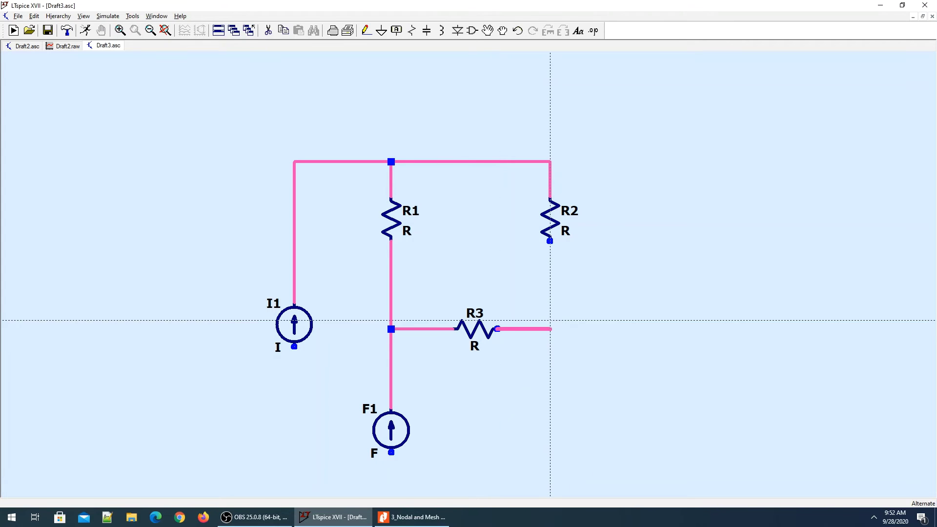
click(550, 321)
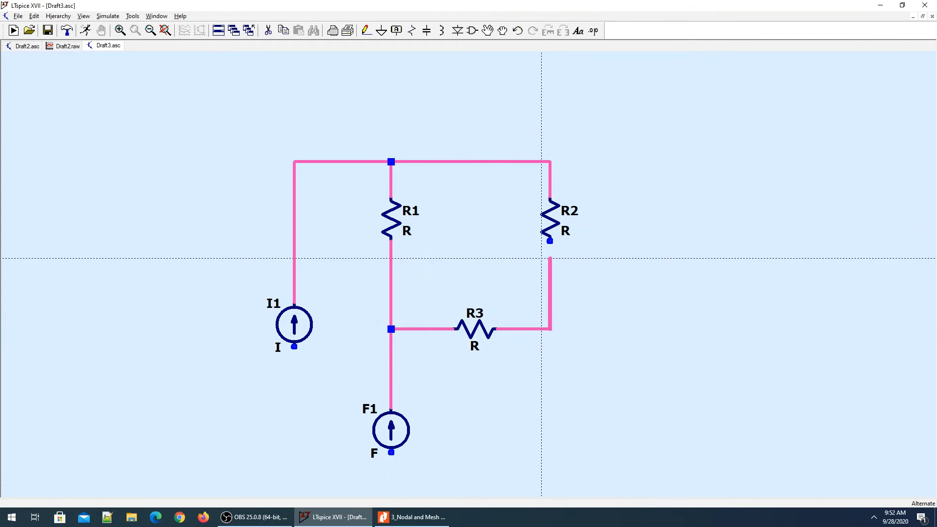
click(550, 239)
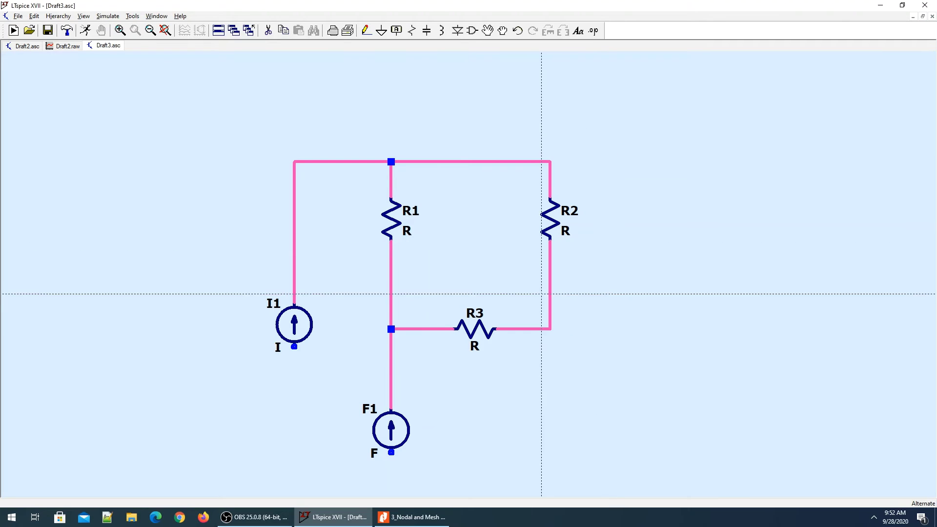
Wire the R2–R3 junction down and along the base of the circuit to the lower terminals of F1 and I1.
click(550, 329)
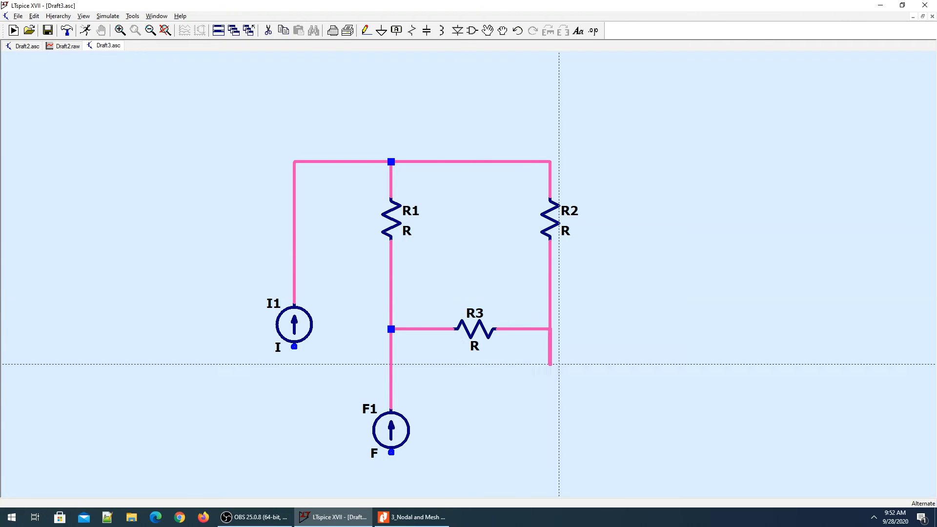
click(550, 470)
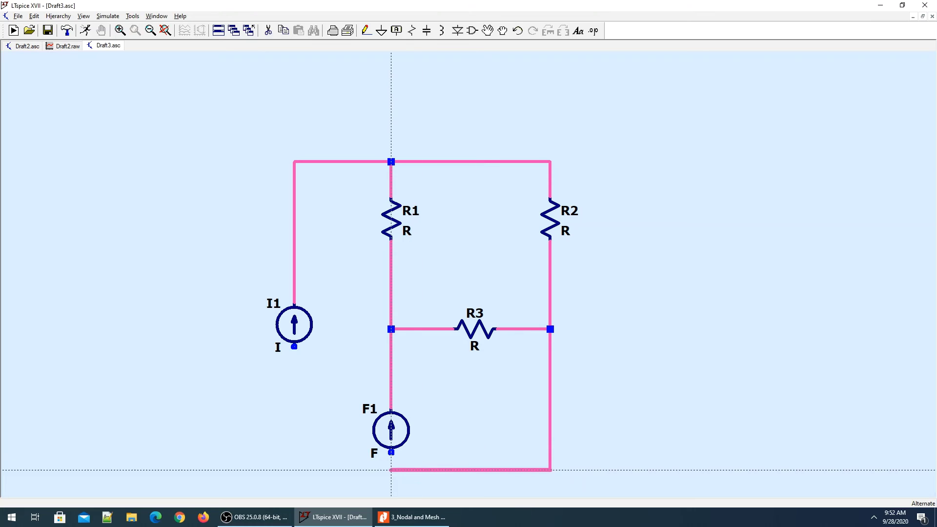
click(391, 452)
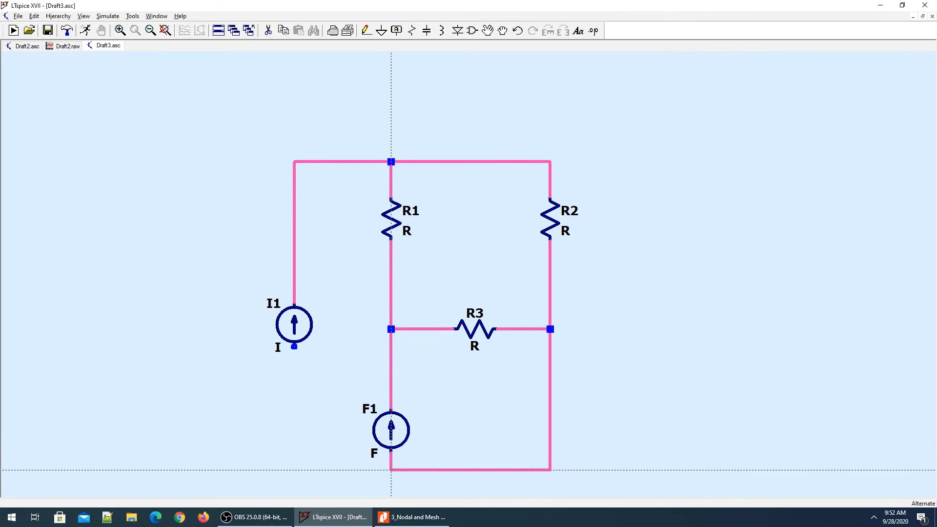
click(391, 470)
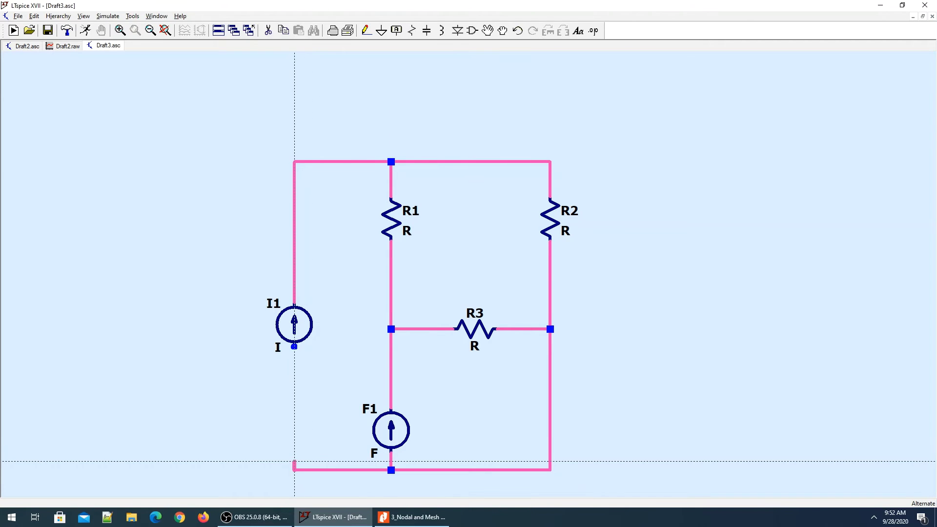
click(293, 346)
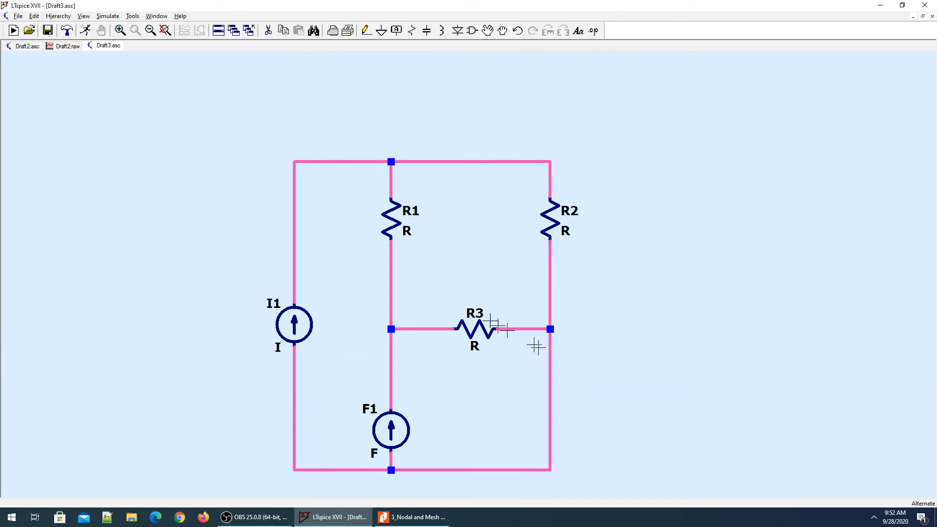
Consult the PDF circuit for the resistor values and set R1's resistance to 1 Ω.
click(150, 33)
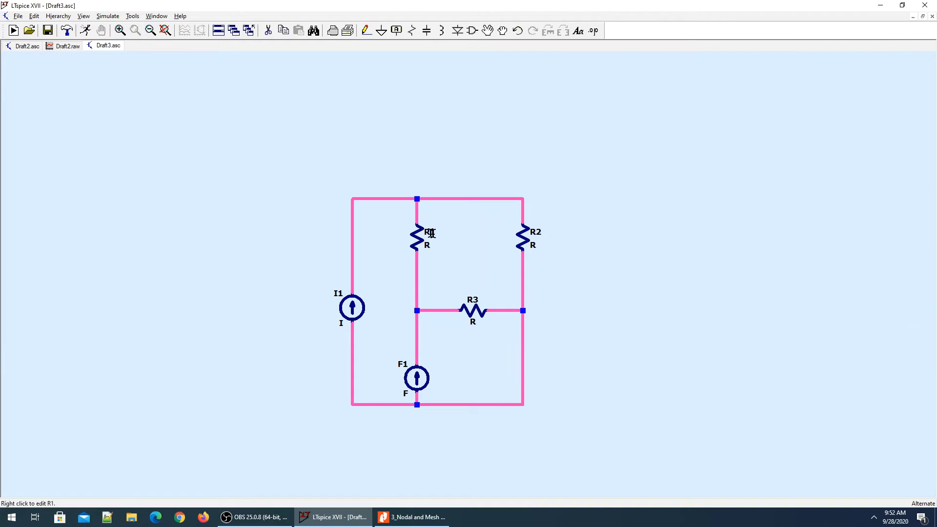
click(170, 31)
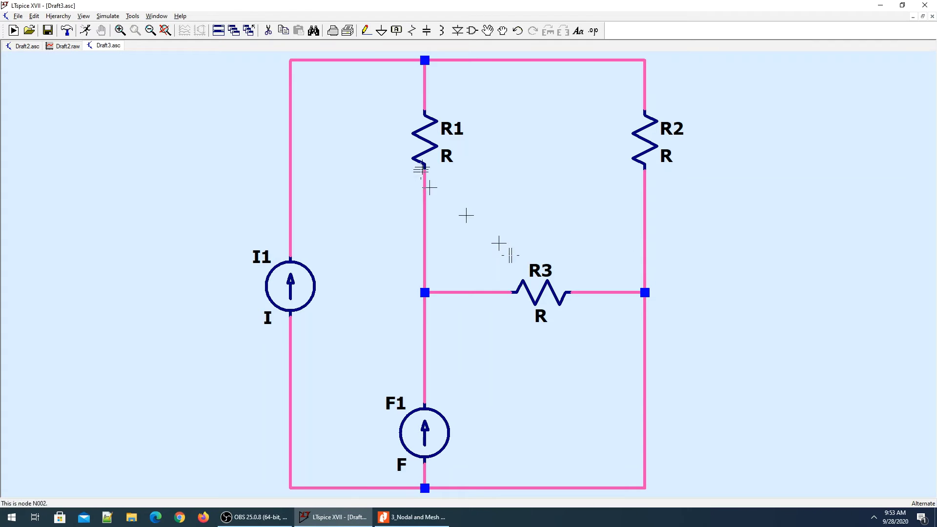
key(alt+Tab)
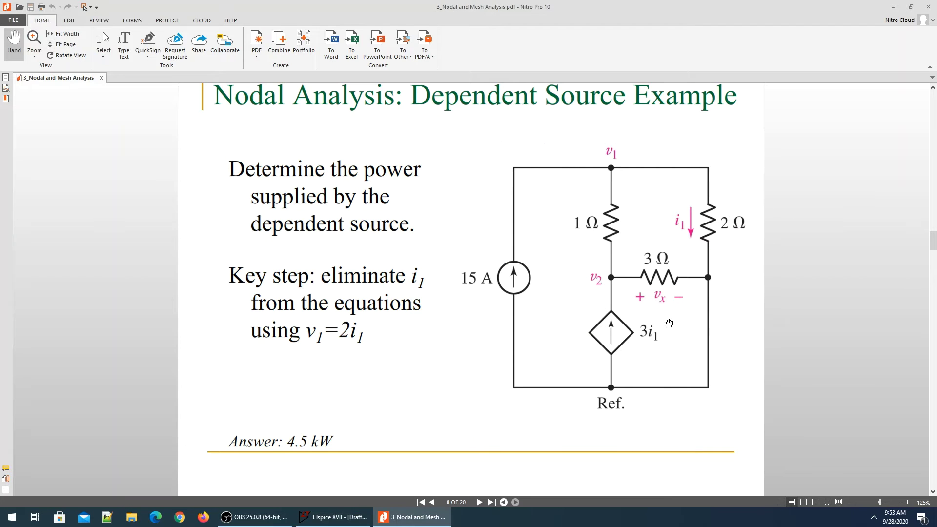
key(alt+Tab)
right_click(424, 149)
text(1)
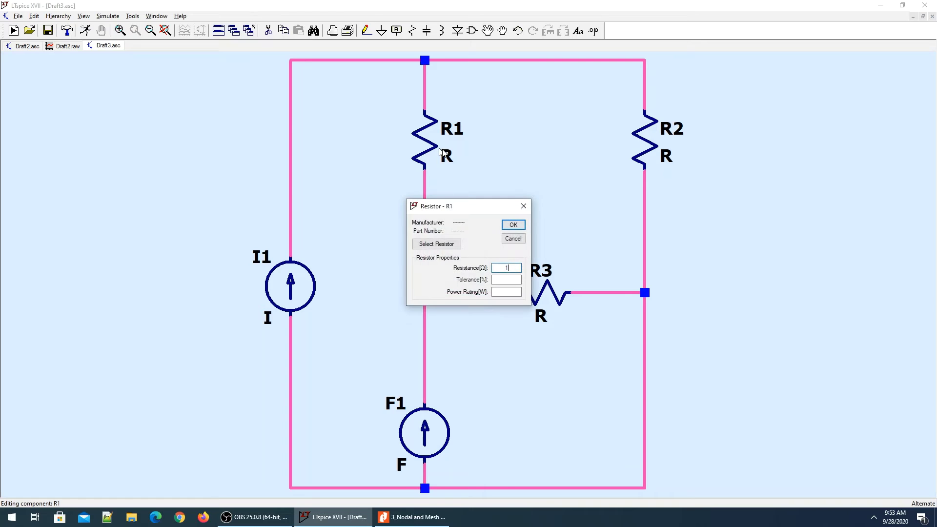
key(Return)
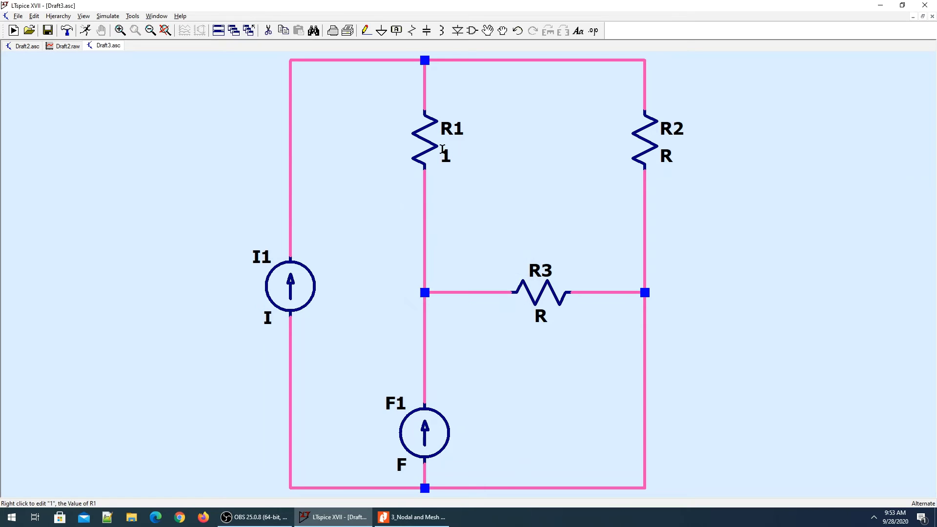
Set R2's resistance to 2 Ω and R3's resistance to 3 Ω.
right_click(639, 141)
text(2)
key(Return)
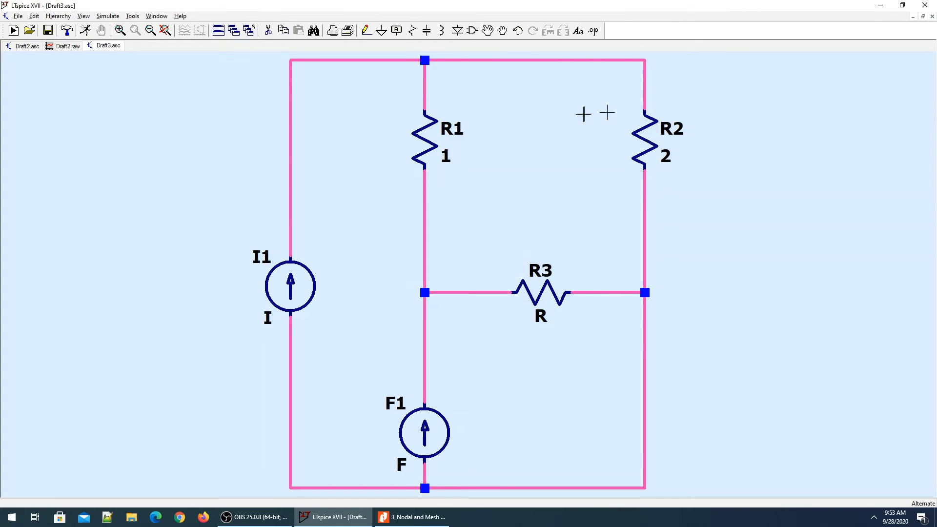
right_click(551, 291)
text(3)
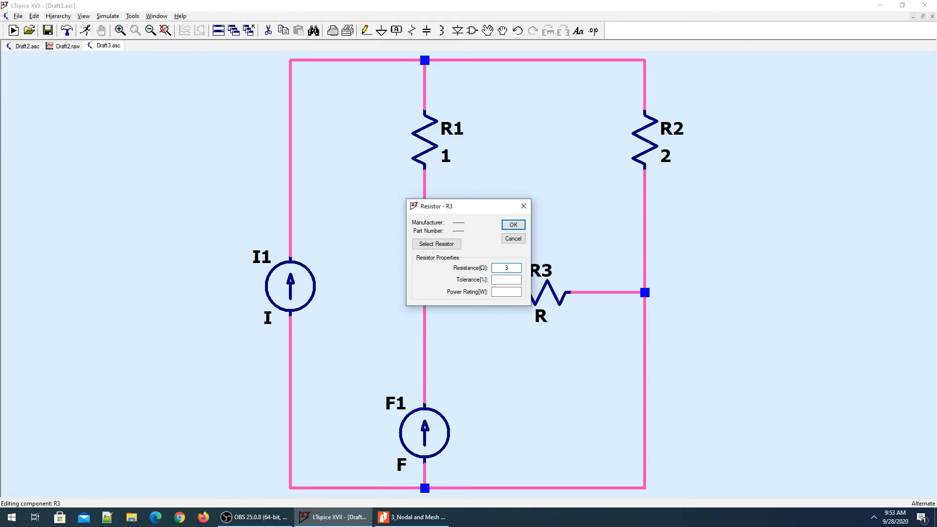
key(Return)
Consult the PDF circuit and set current source I1's DC value to 15 A.
key(alt+Tab)
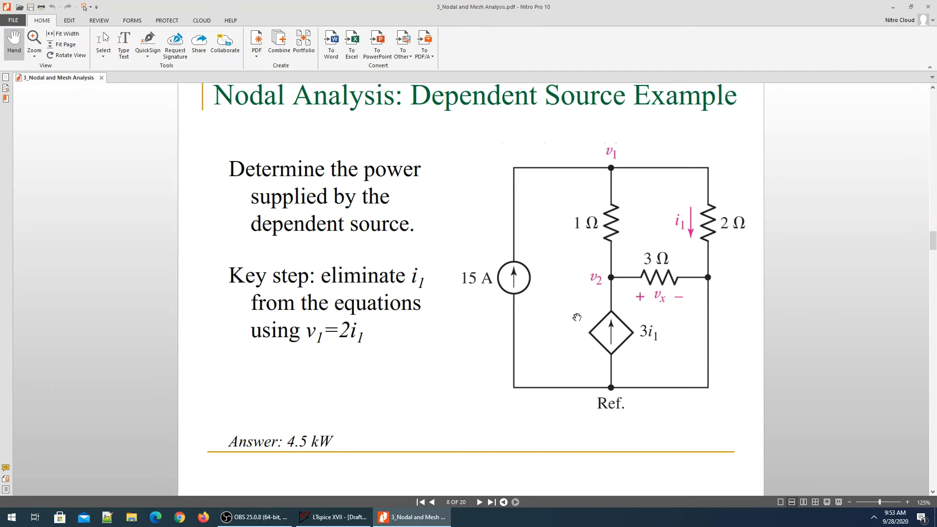
key(alt+Tab)
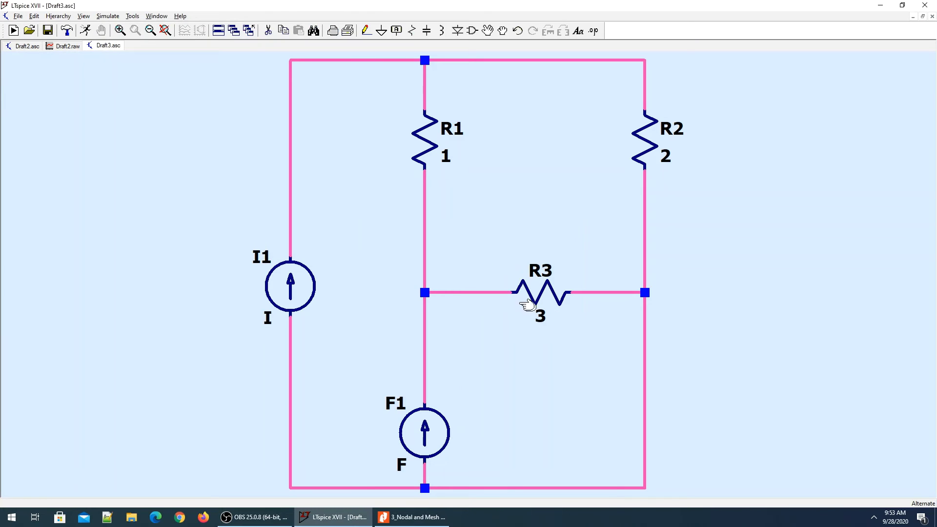
right_click(270, 294)
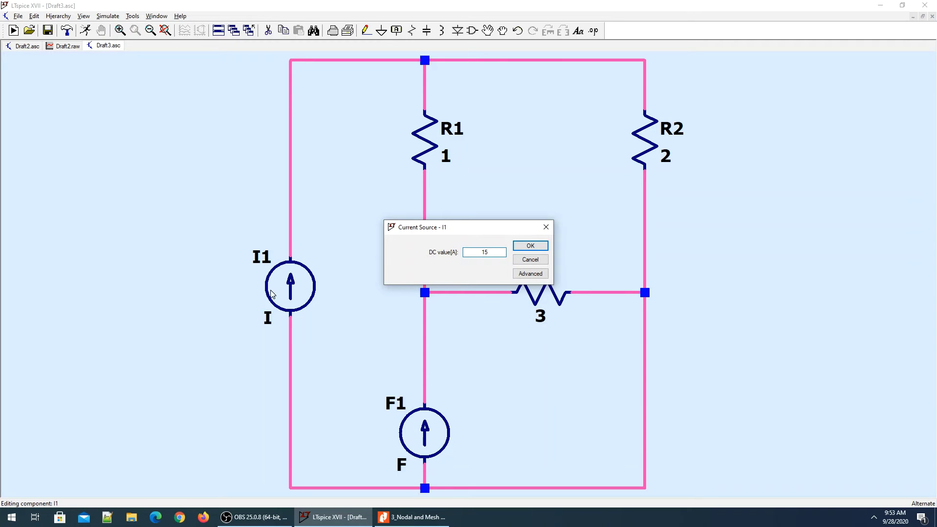
text(15)
key(Return)
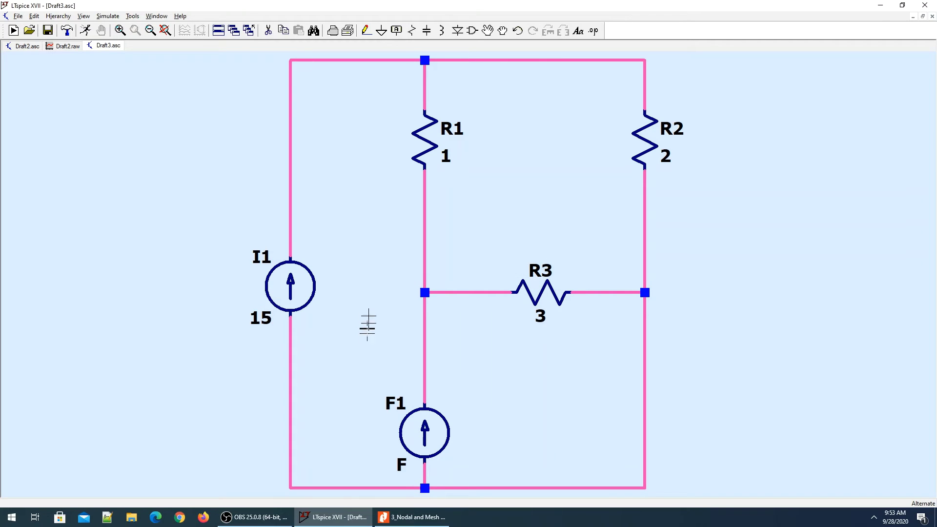
Shift F1 slightly upward along its branch and R3 closer to R2, keeping their wires attached.
key(alt+Tab)
key(alt+Tab)
key(F3)
key(Escape)
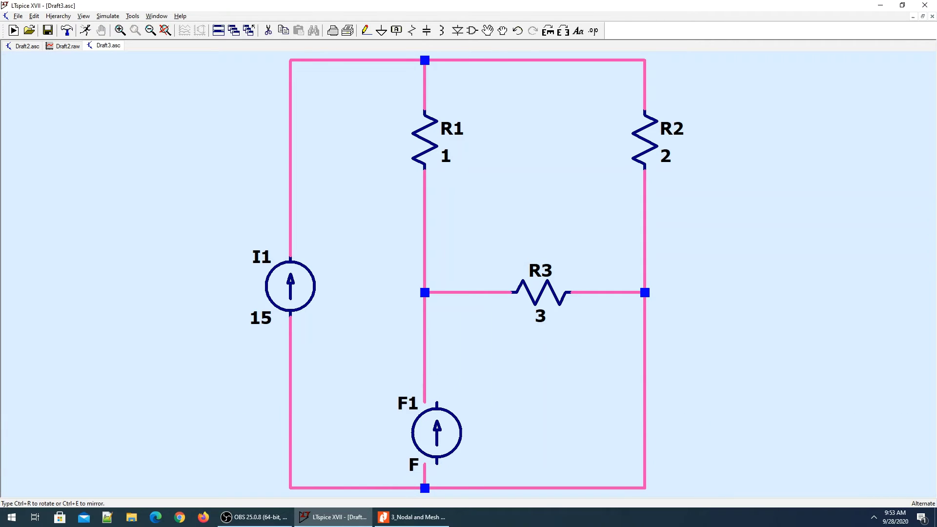
drag(432, 421, 445, 384)
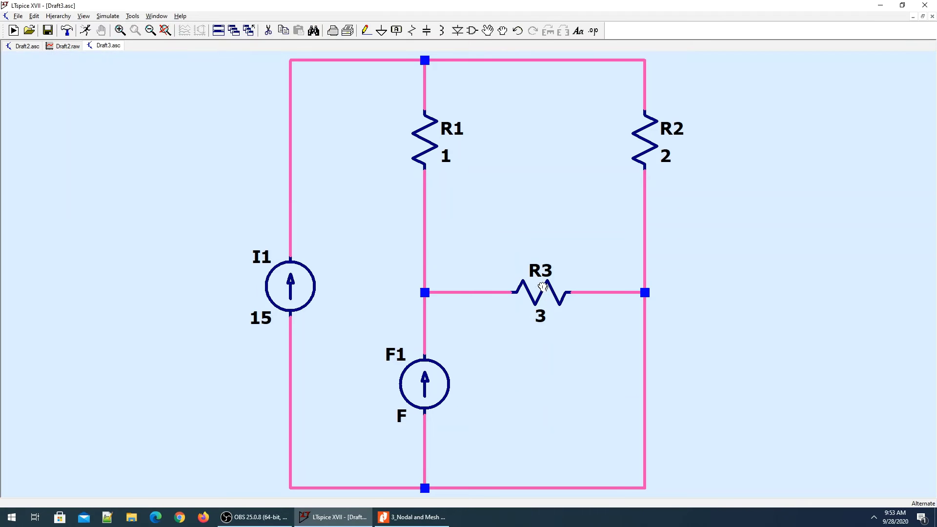
drag(547, 293, 595, 292)
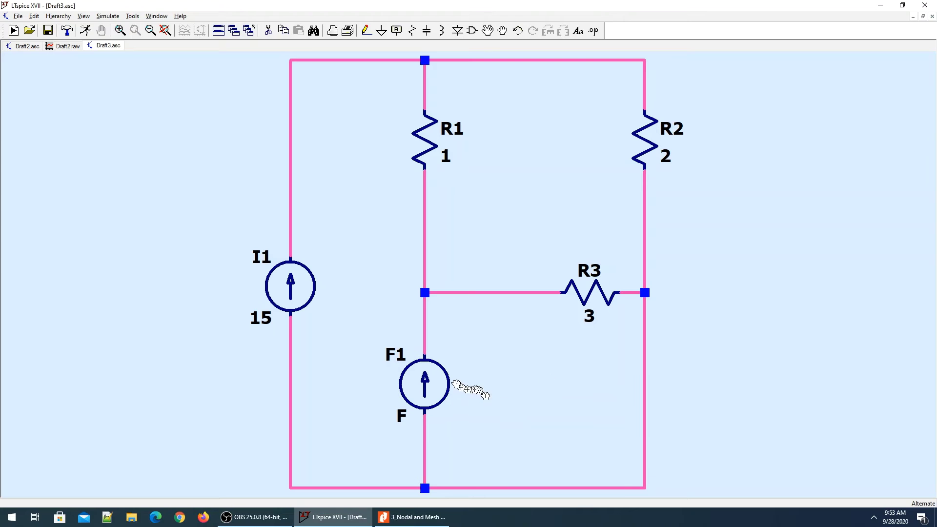
mouse_move(425, 384)
mouse_down()
mouse_move(436, 396)
mouse_move(425, 396)
mouse_up()
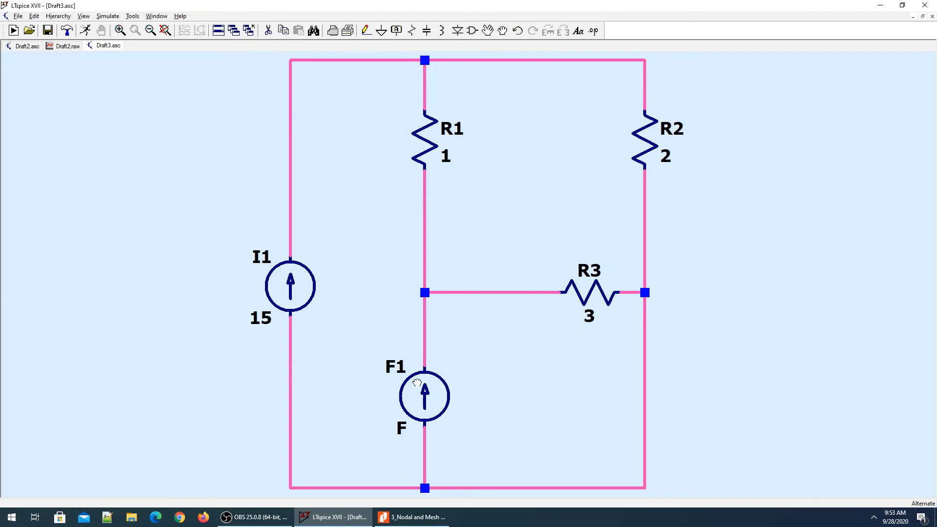
Look up the F. Current Dependent Current Source topic in the LTspice help index and read its syntax with enlarged text.
key(F1)
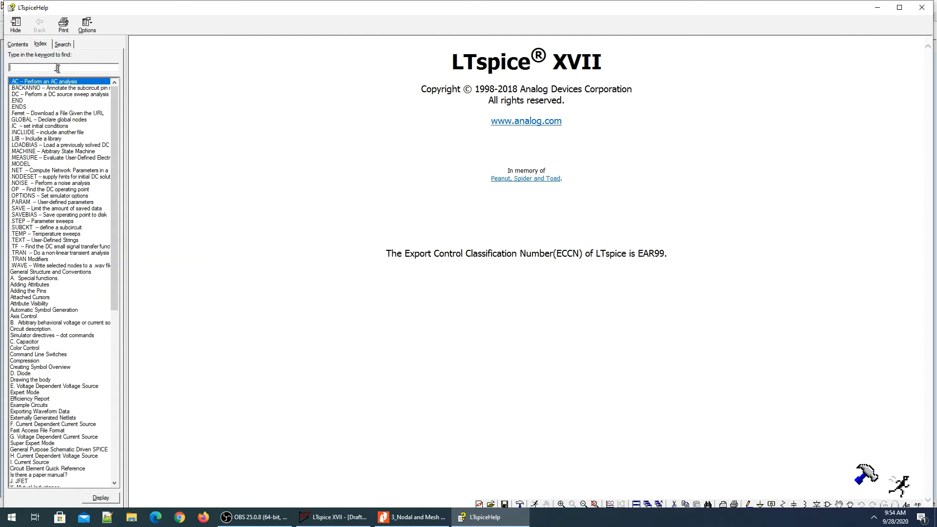
text(curren de)
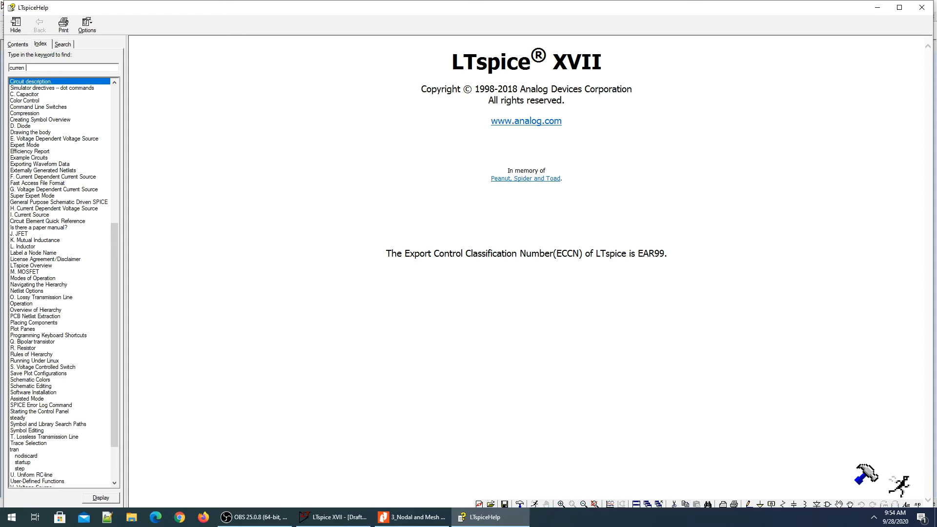
click(49, 139)
click(38, 178)
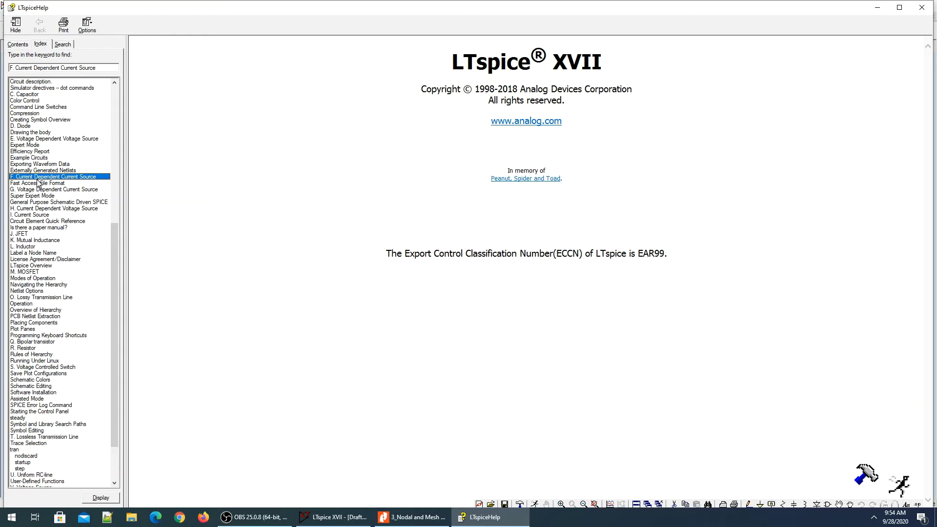
double_click(86, 179)
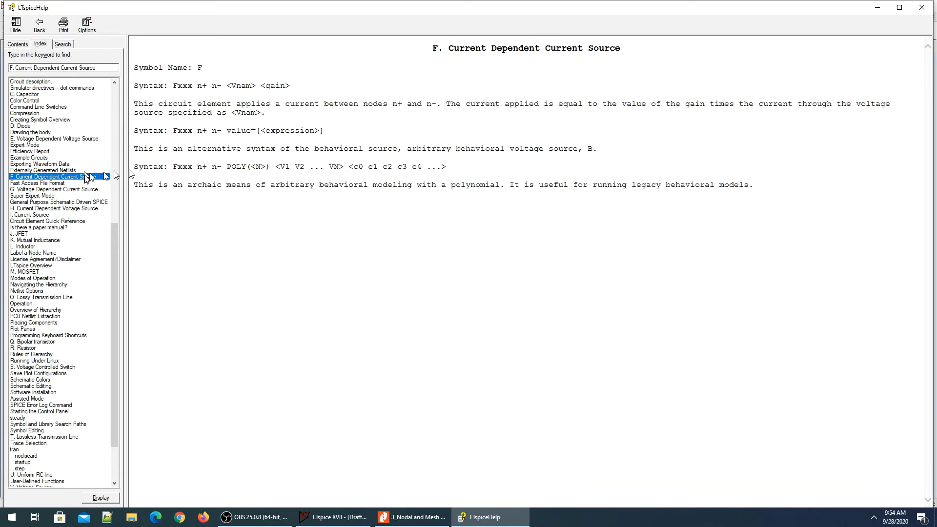
ctrl+scroll(257, 121, up, 2)
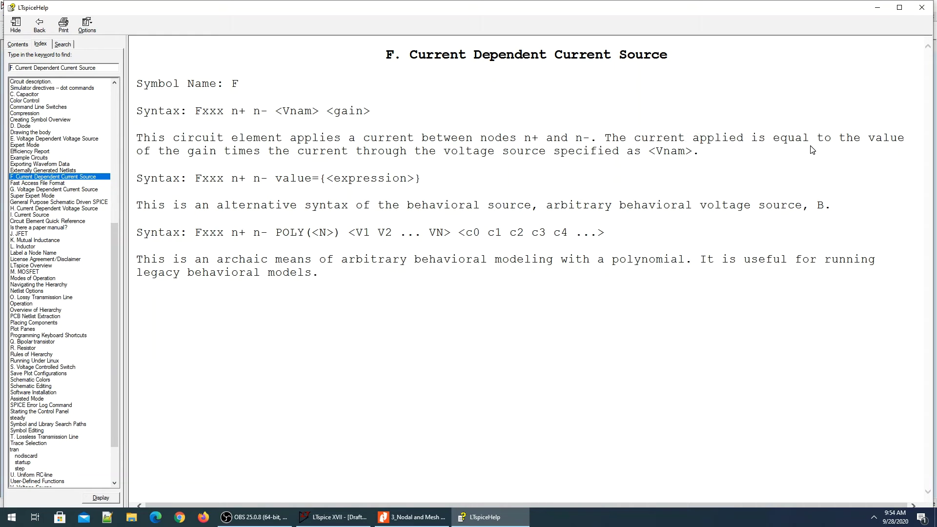
Compare the help topic's gain and controlling voltage source syntax with F1 in the LTspice schematic, and check the controlling current i1 in the PDF circuit.
key(alt+Tab)
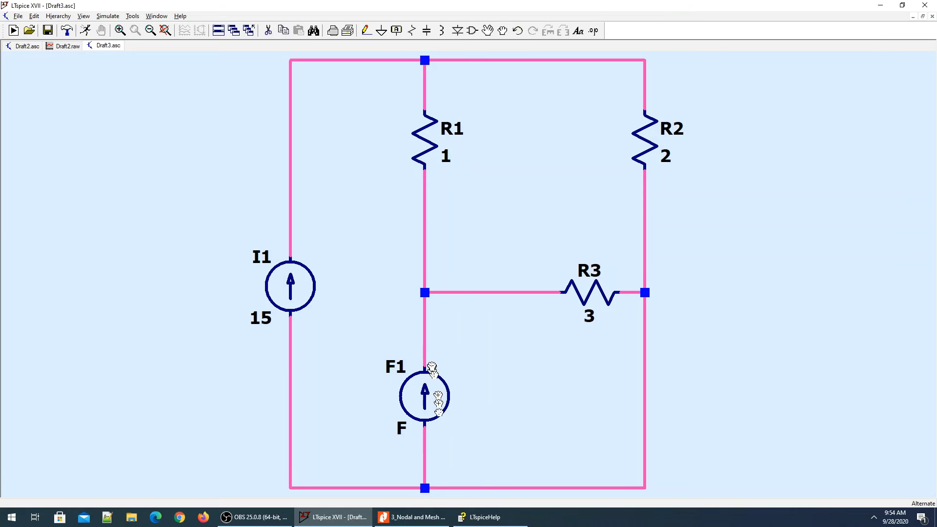
key(alt+Tab)
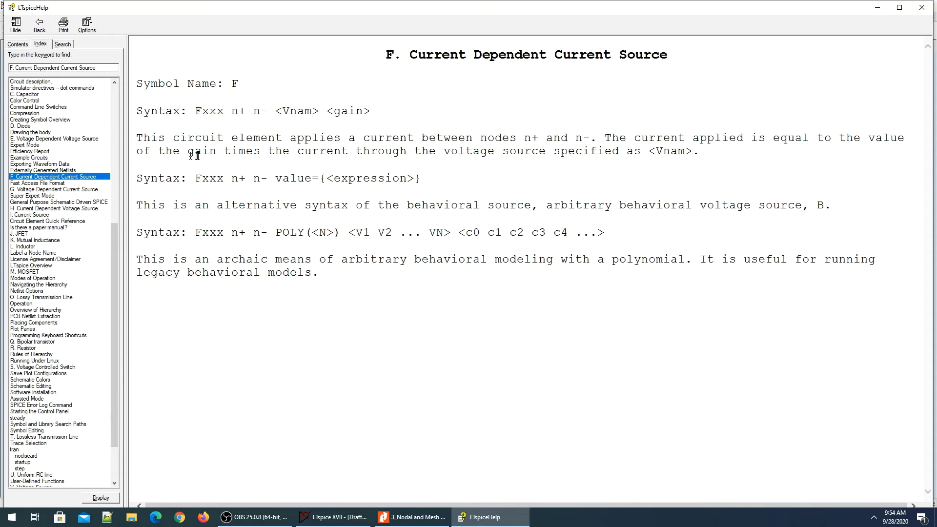
key(alt+Tab)
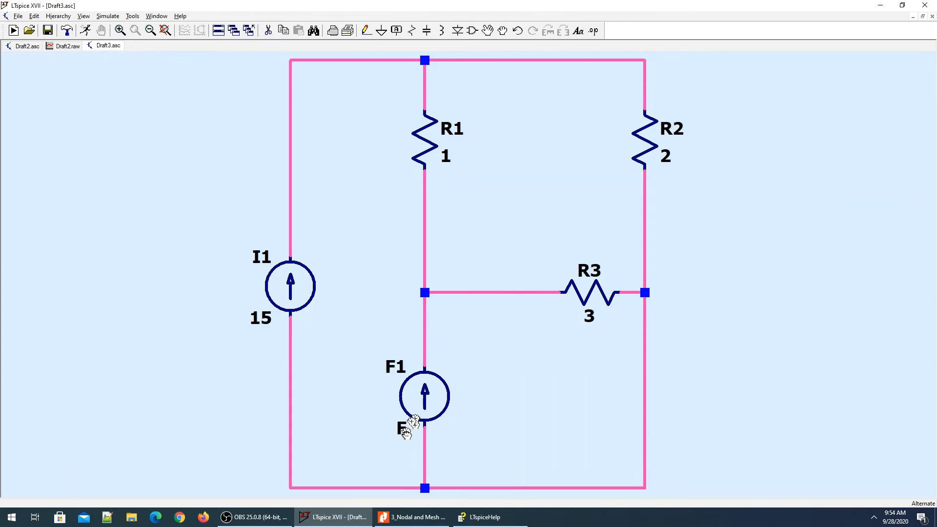
key(alt+Tab)
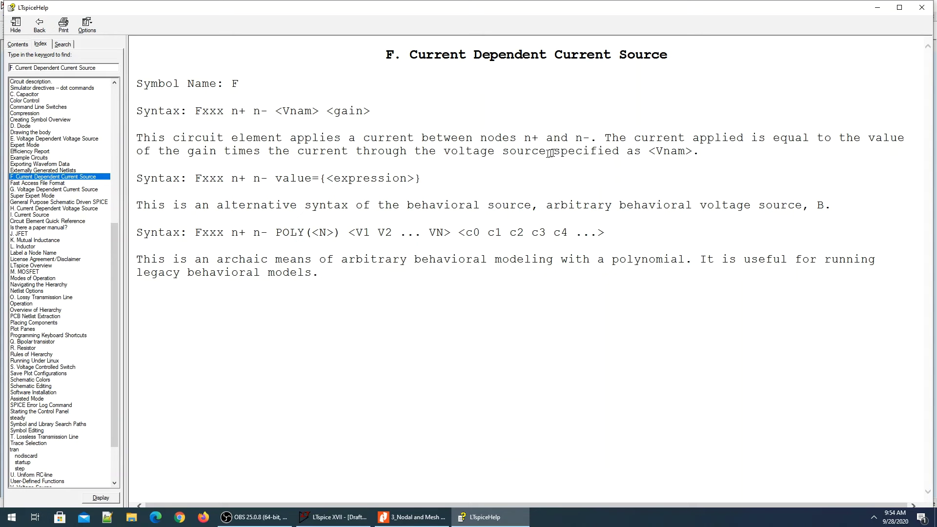
drag(550, 153, 322, 153)
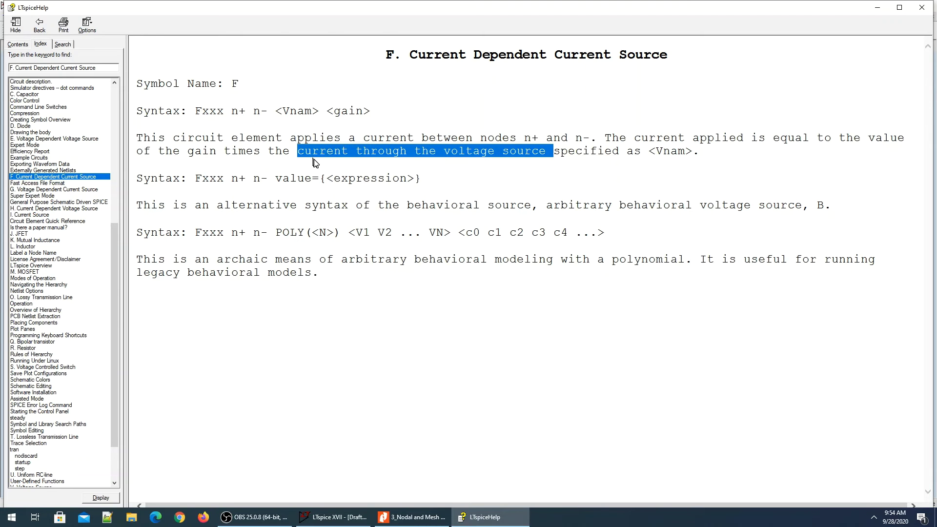
key(alt+Tab)
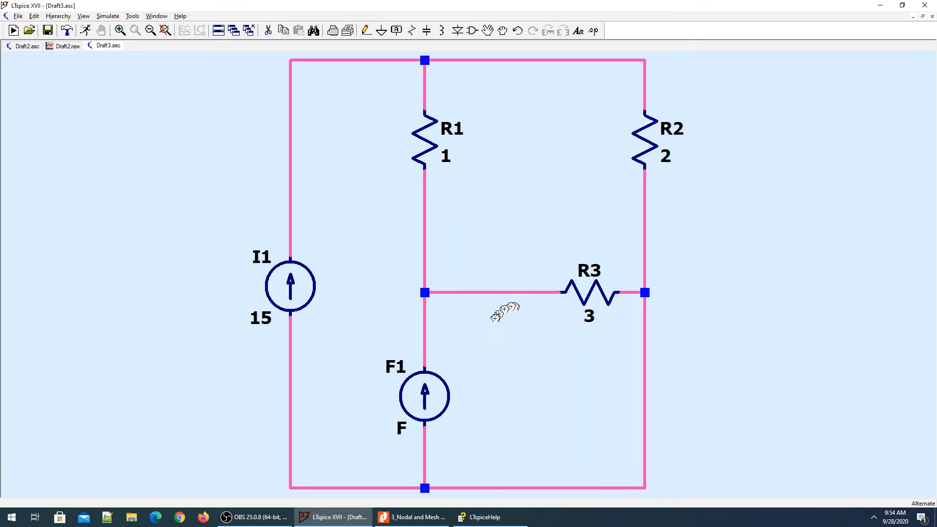
key(alt+Tab)
key(alt+Tab)
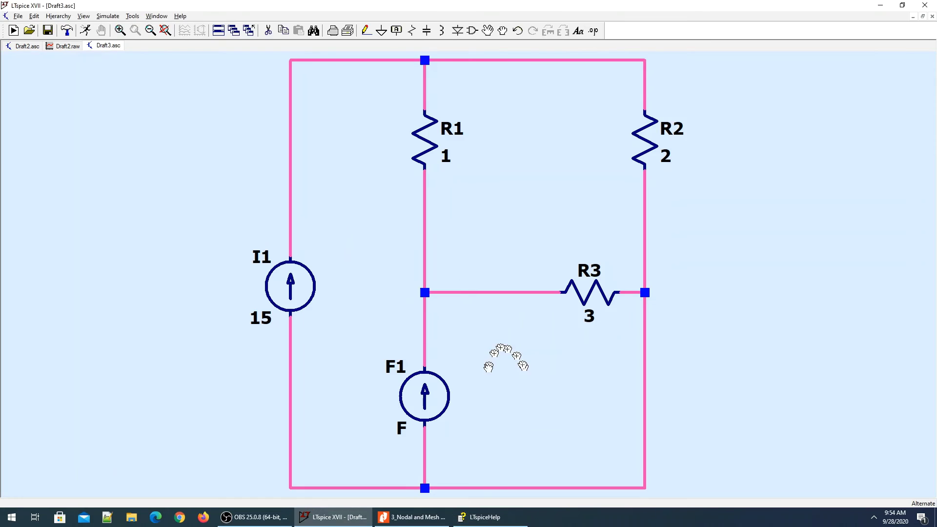
click(412, 517)
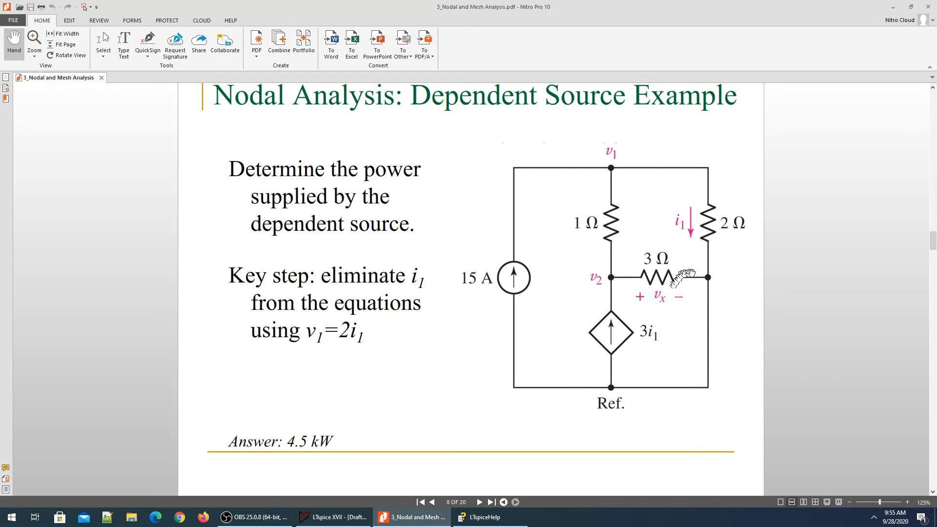
key(alt+Tab)
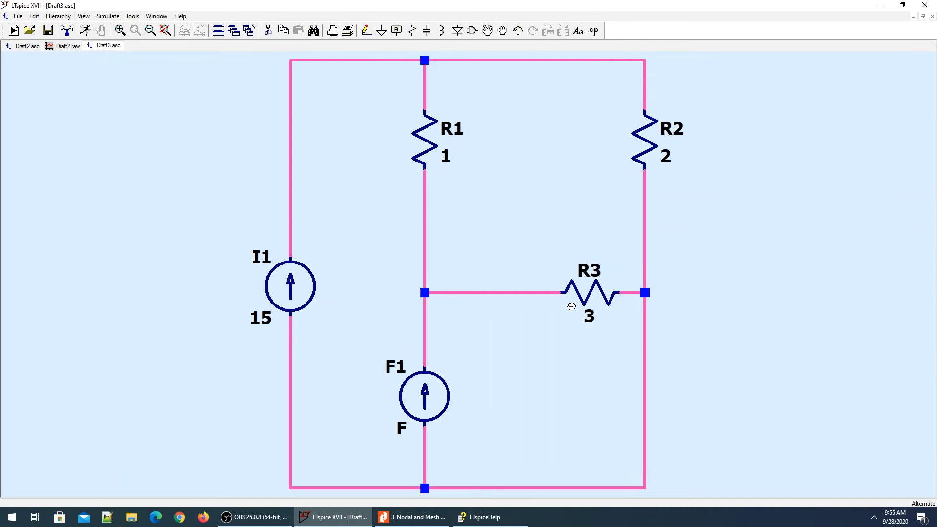